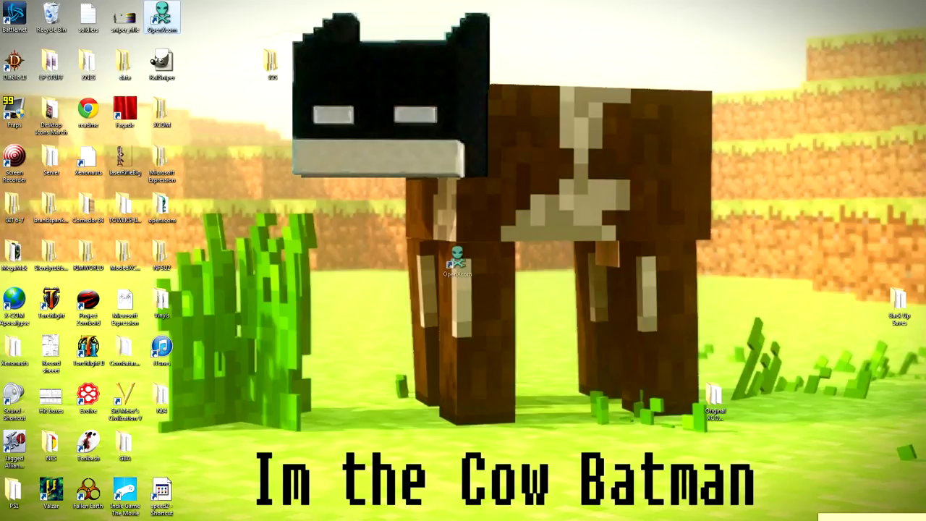
Move the XCOM folder out of the icon columns to an open area of the desktop.
drag(382, 170, 715, 470)
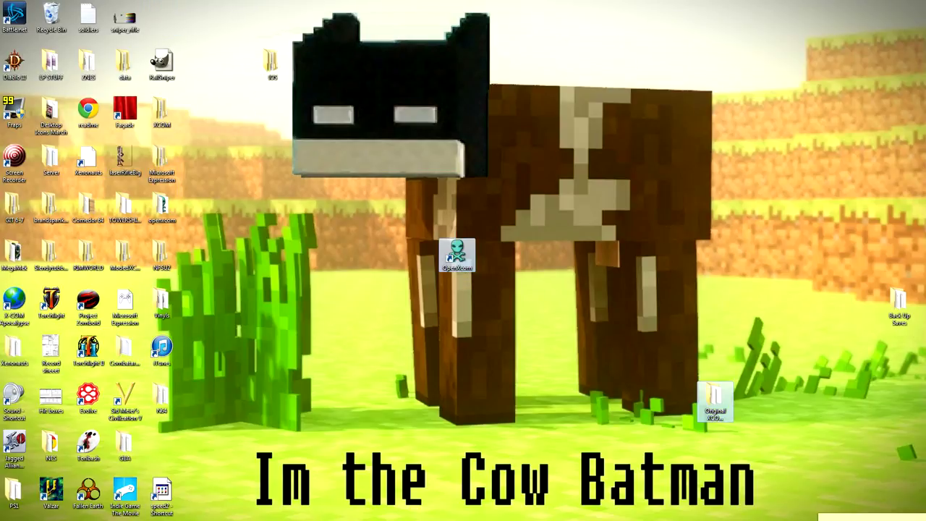
drag(337, 182, 515, 350)
click(515, 350)
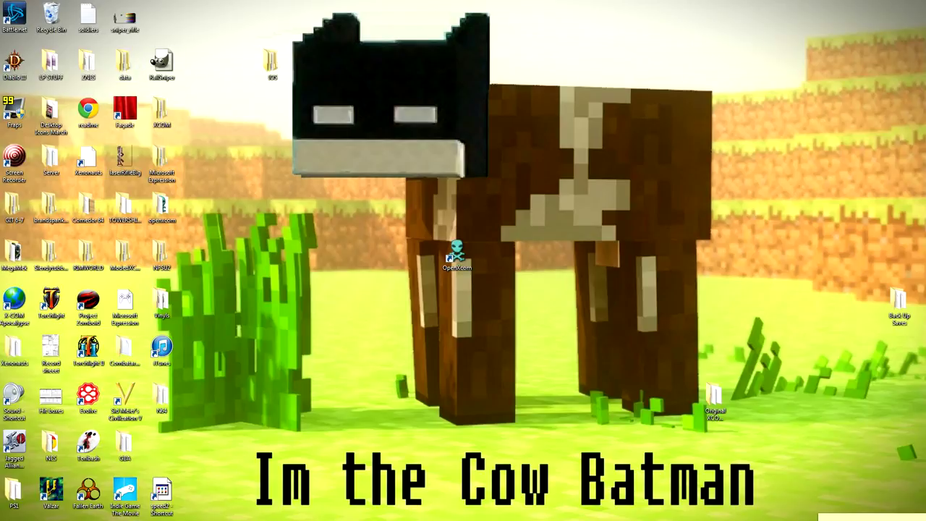
drag(160, 112, 273, 208)
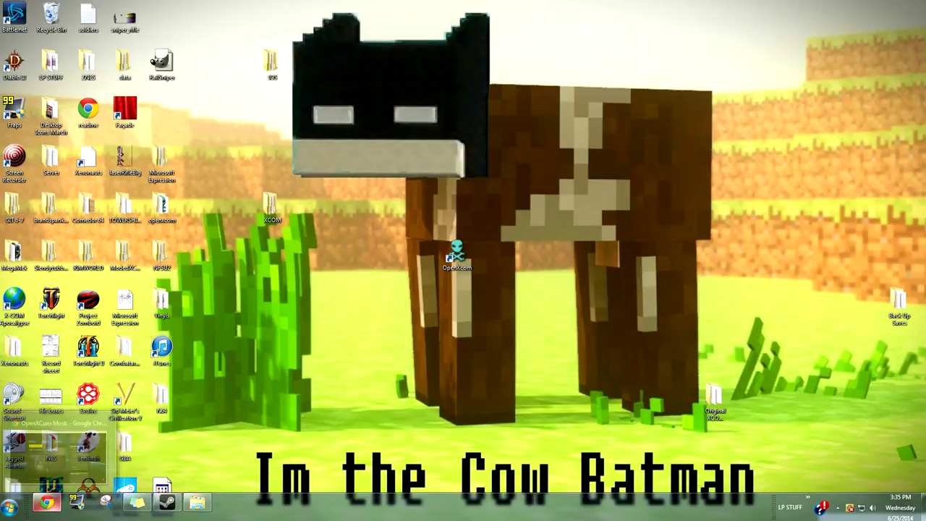
Switch to Chrome and look over the news posts on the OpenXcom home page.
click(47, 503)
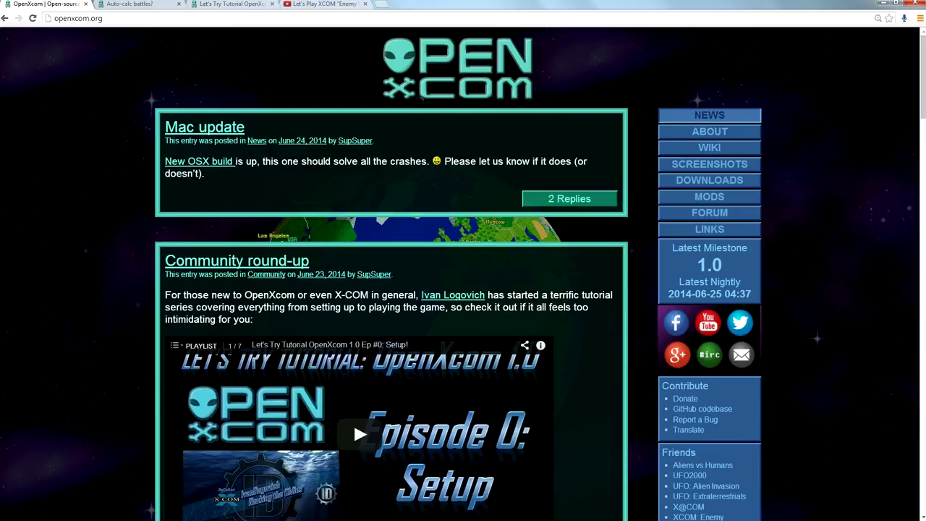
scroll(463, 290, down, 3)
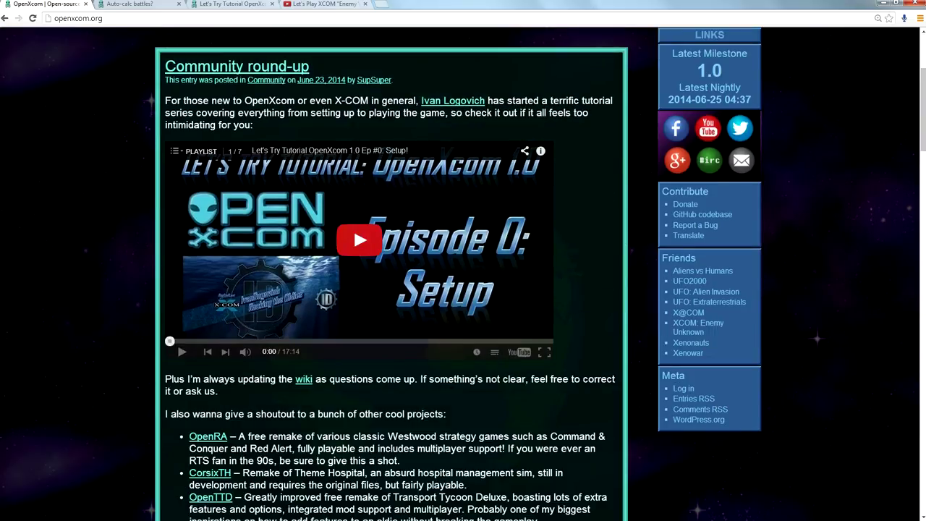
scroll(353, 324, down, 3)
scroll(353, 324, up, 5)
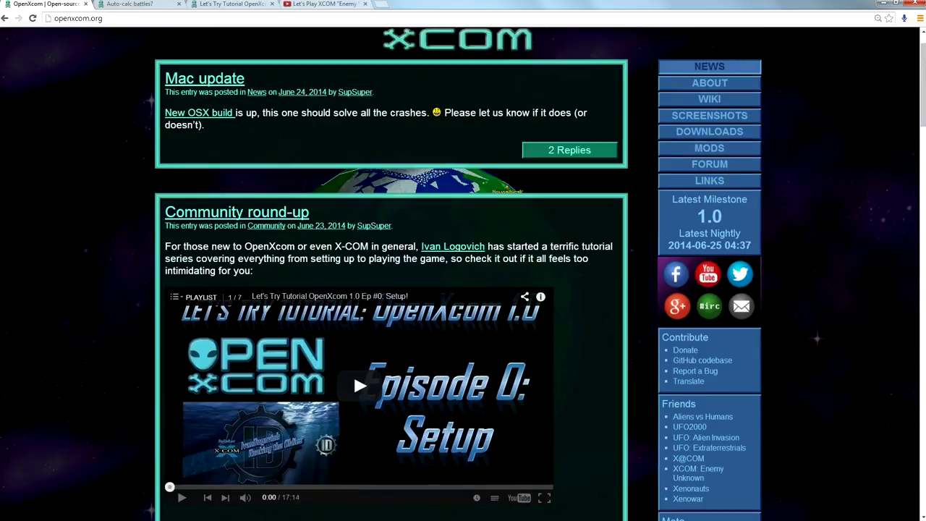
scroll(353, 323, up, 1)
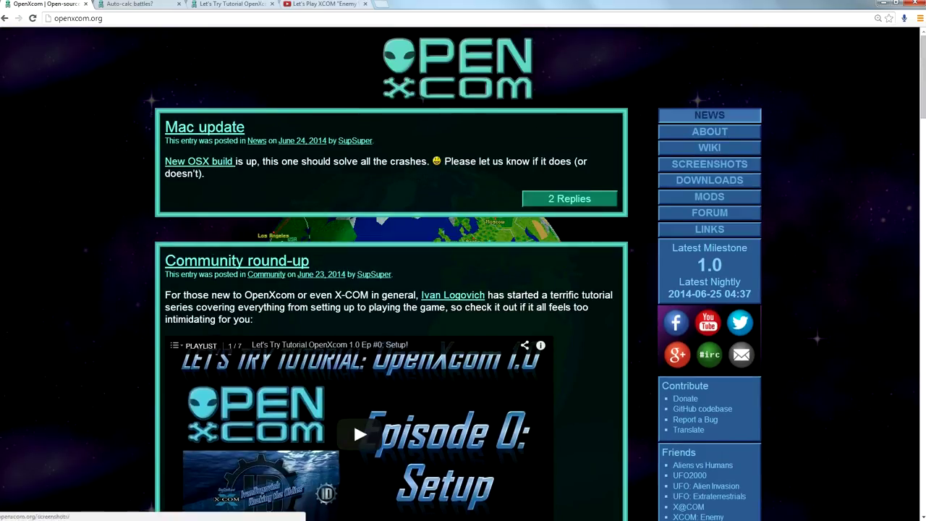
Open the OpenXcom Downloads page and start the Windows download of the 1.0 milestone.
click(709, 180)
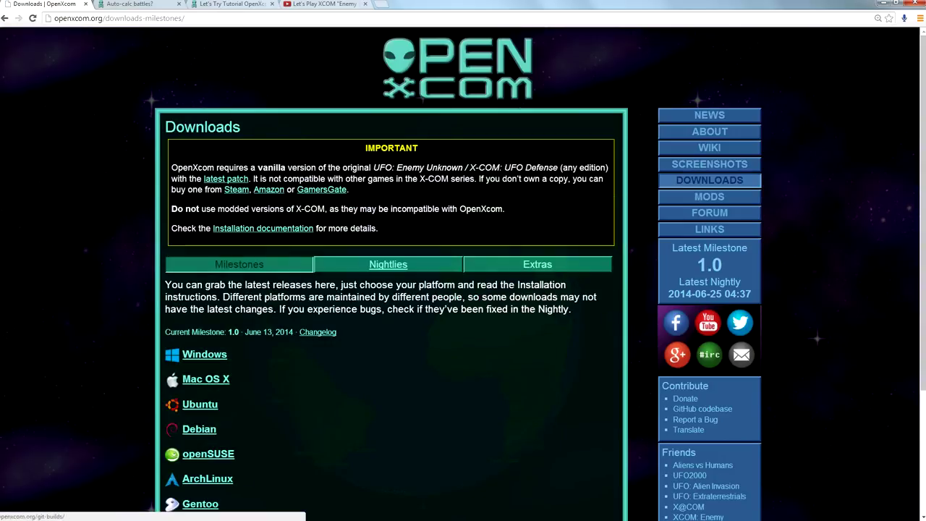
scroll(388, 238, down, 4)
scroll(388, 238, up, 3)
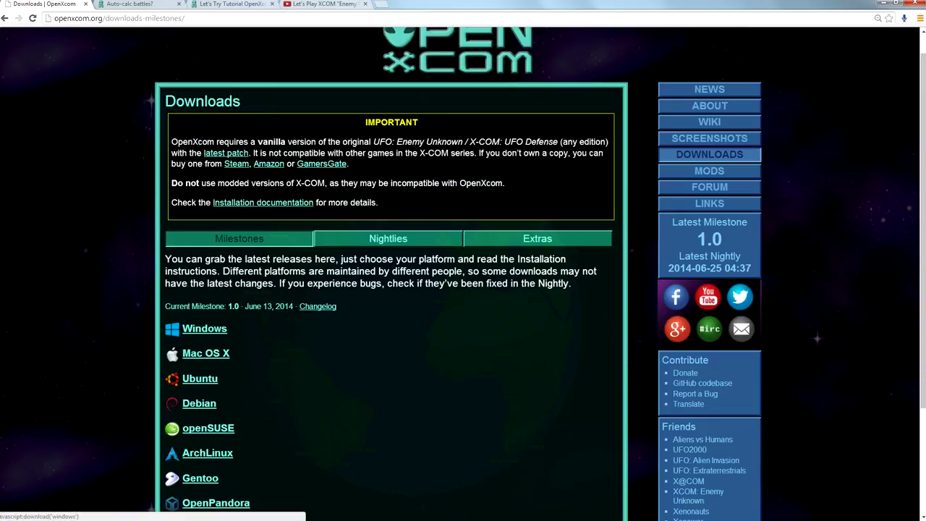
click(204, 329)
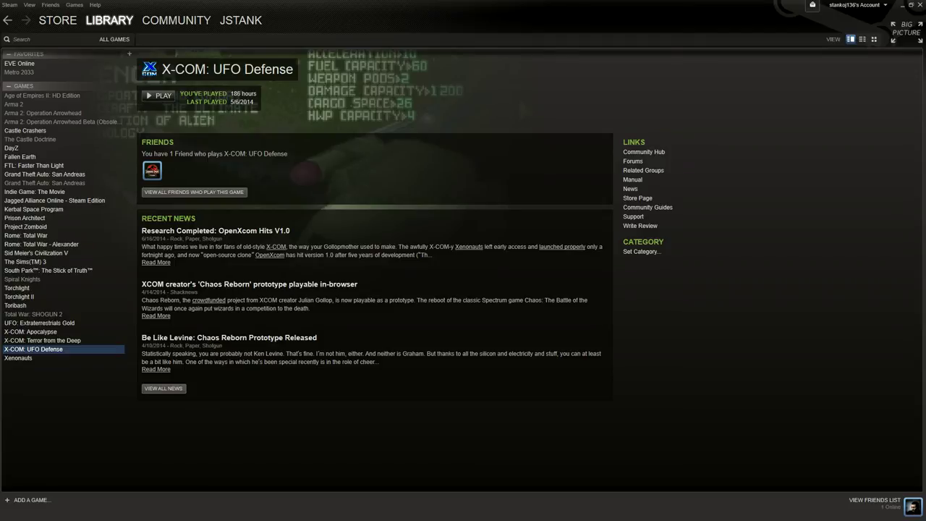
Switch to the OpenXCom Mods site in Chrome and look through its latest mods.
key(alt+Tab)
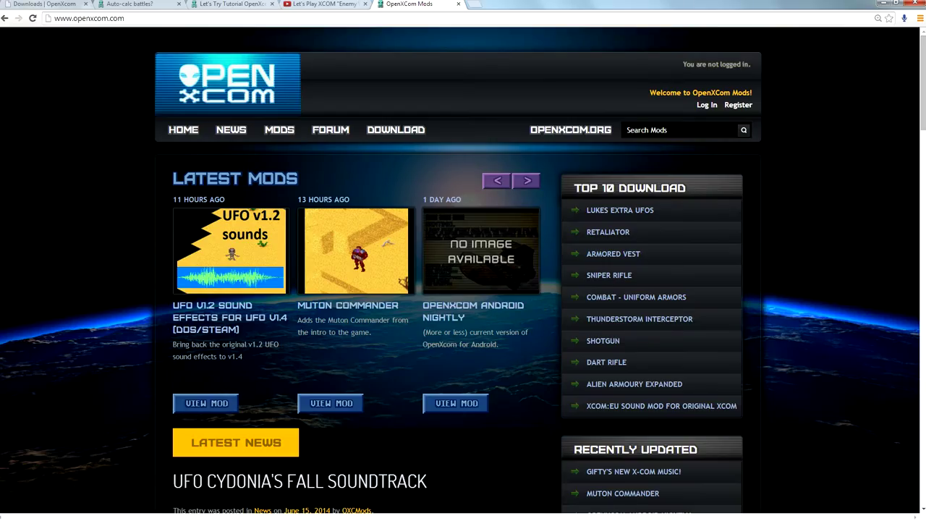
key(ctrl+l)
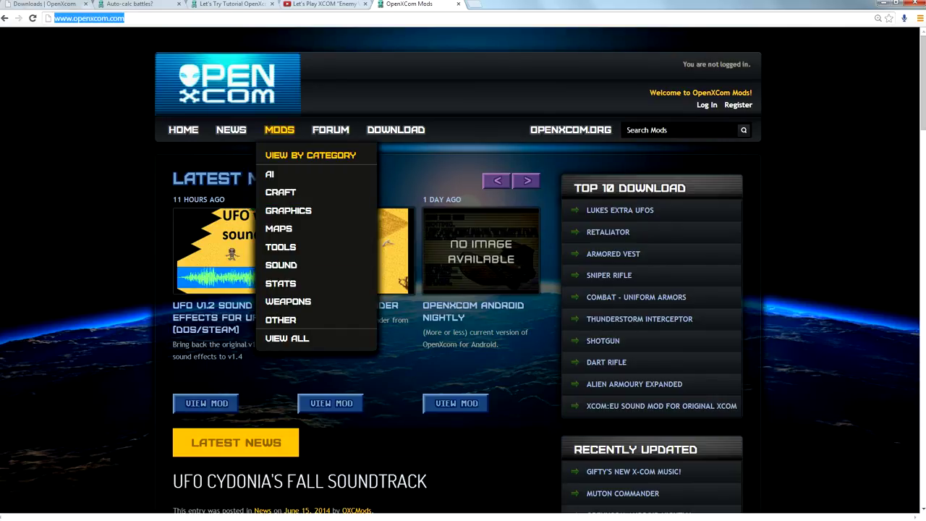
scroll(463, 290, down, 1)
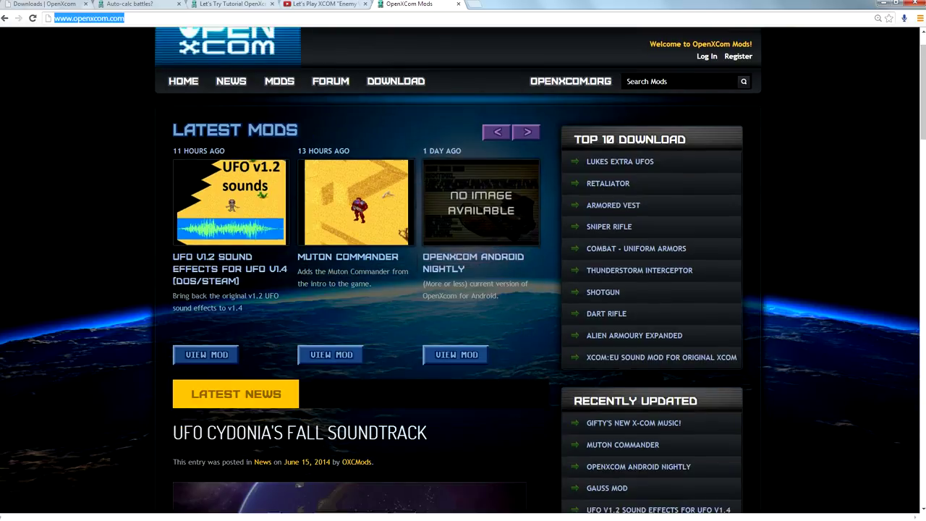
scroll(463, 289, down, 3)
scroll(463, 289, up, 4)
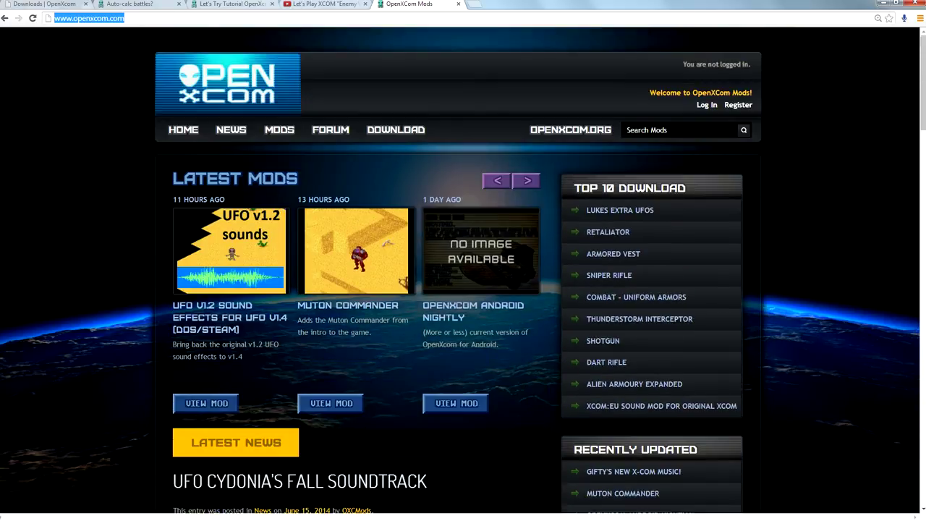
click(527, 181)
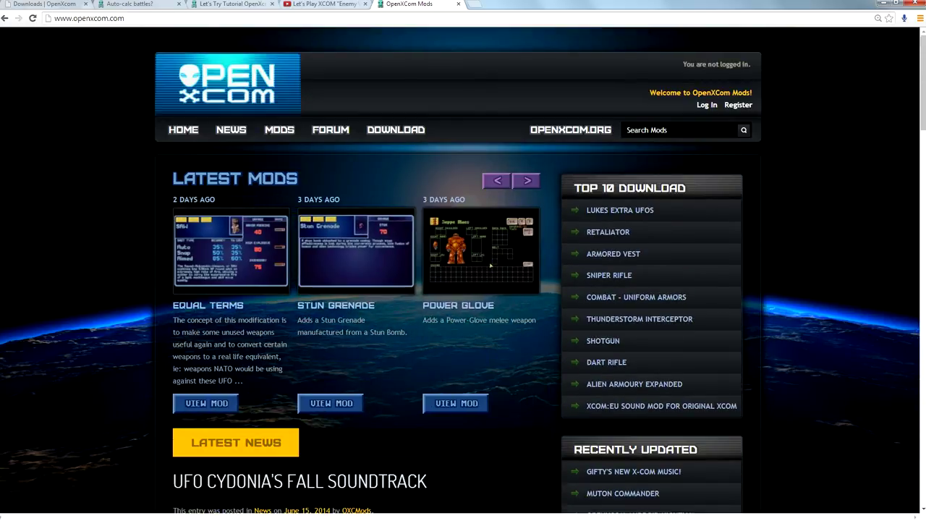
click(526, 180)
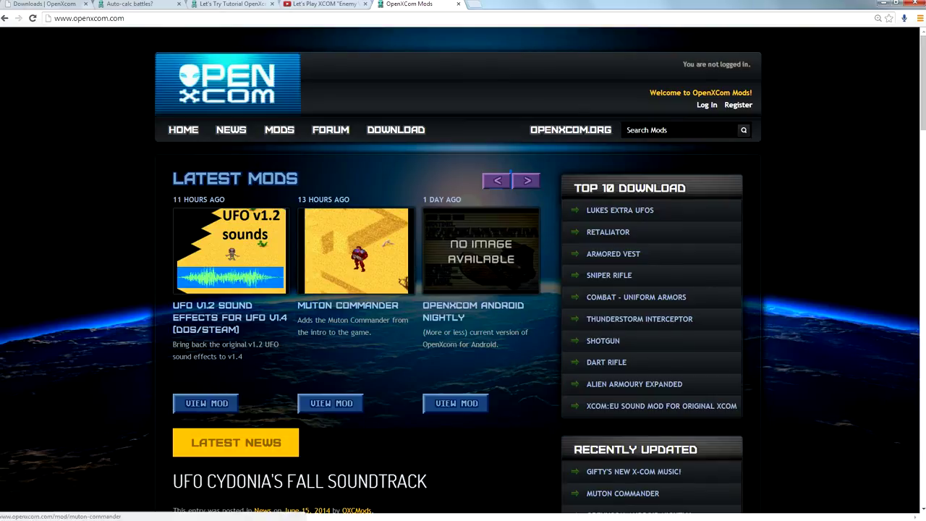
Open the Muton Commander mod page and download MutonCommander_1.0.zip.
click(330, 403)
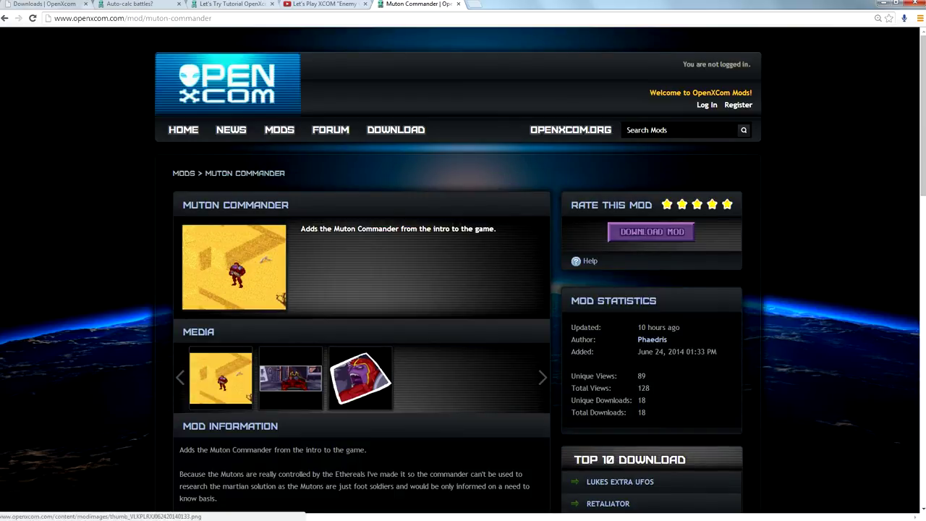
scroll(362, 289, down, 8)
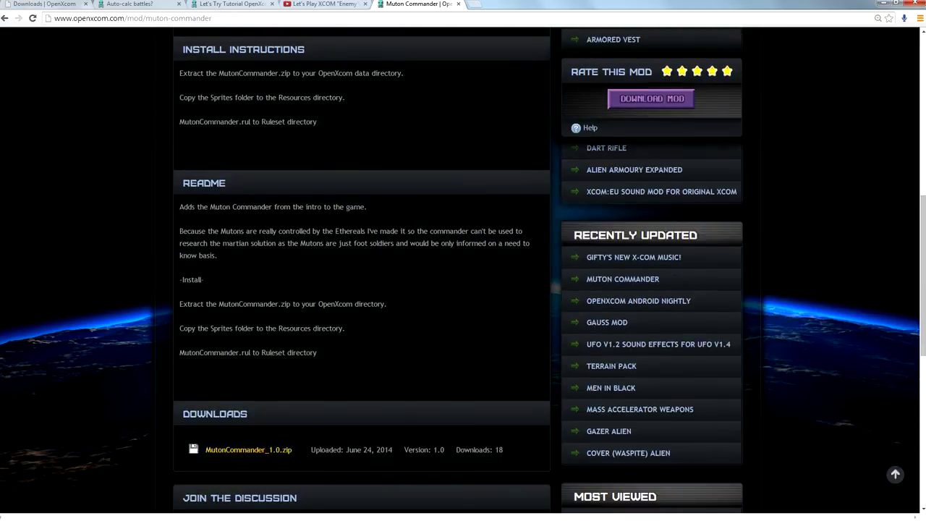
scroll(362, 289, down, 1)
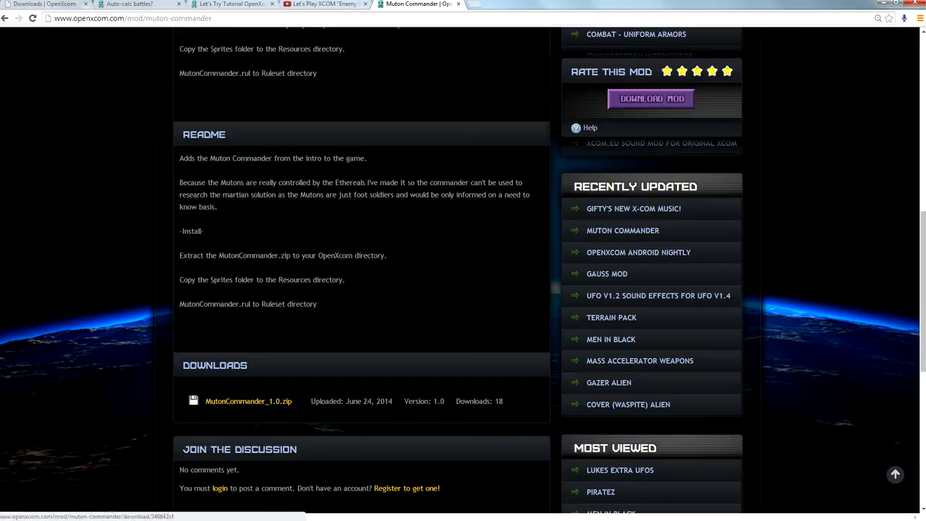
click(248, 401)
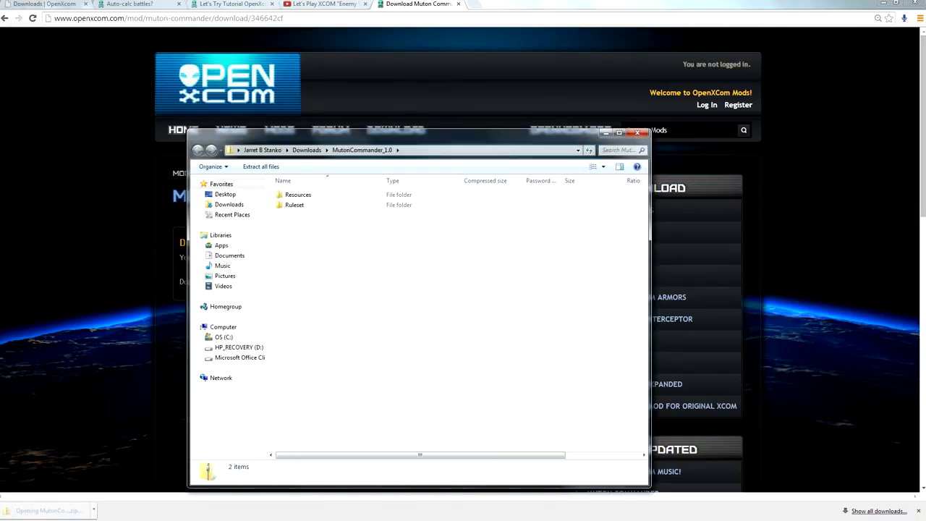
Open the MutonCommander_1.0 archive from the Downloads folder and snap its window to half the screen beside the desktop.
click(229, 204)
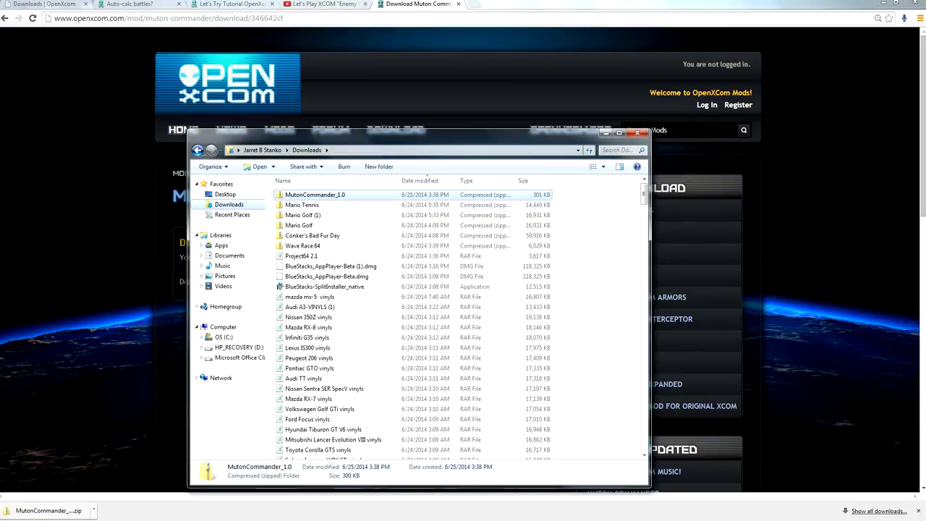
double_click(311, 133)
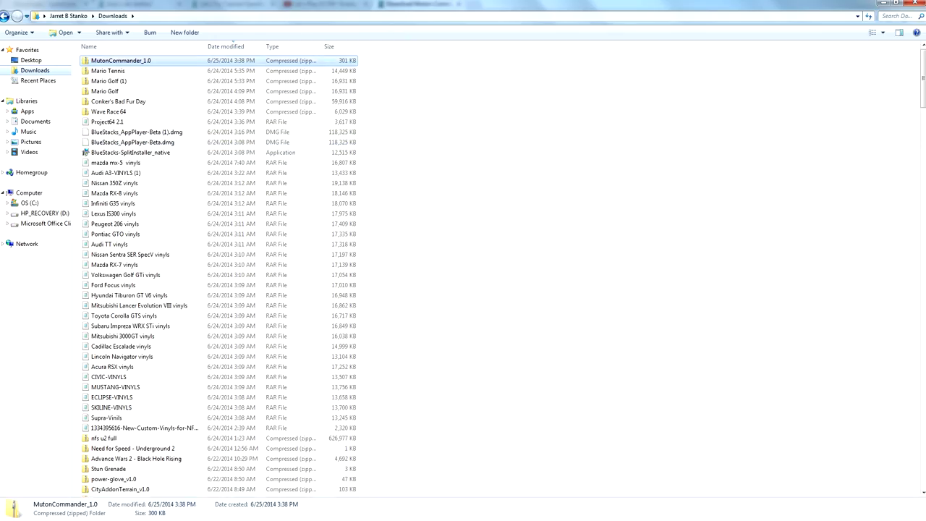
double_click(116, 61)
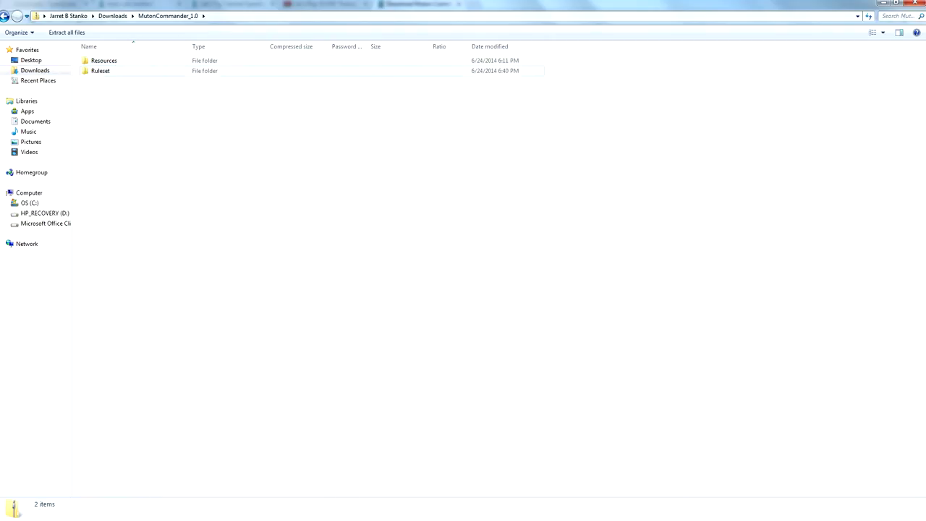
click(101, 71)
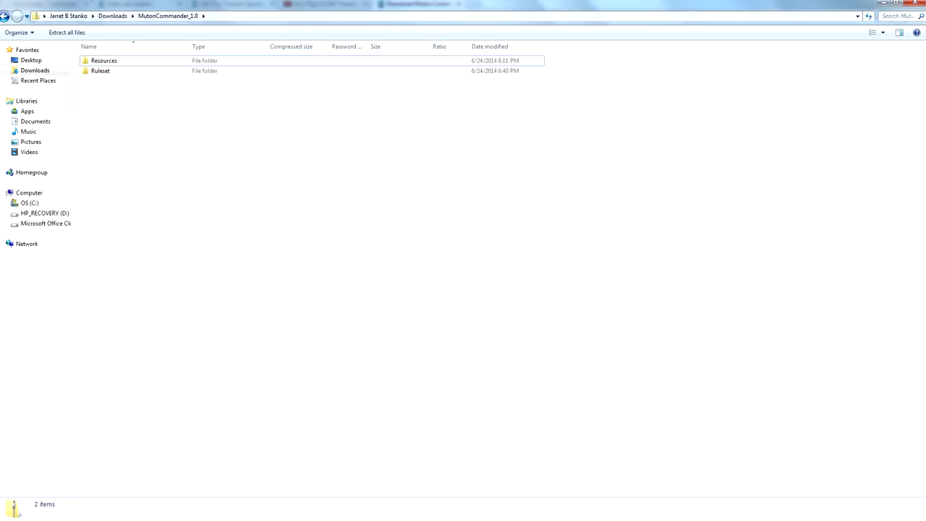
key(super+Right)
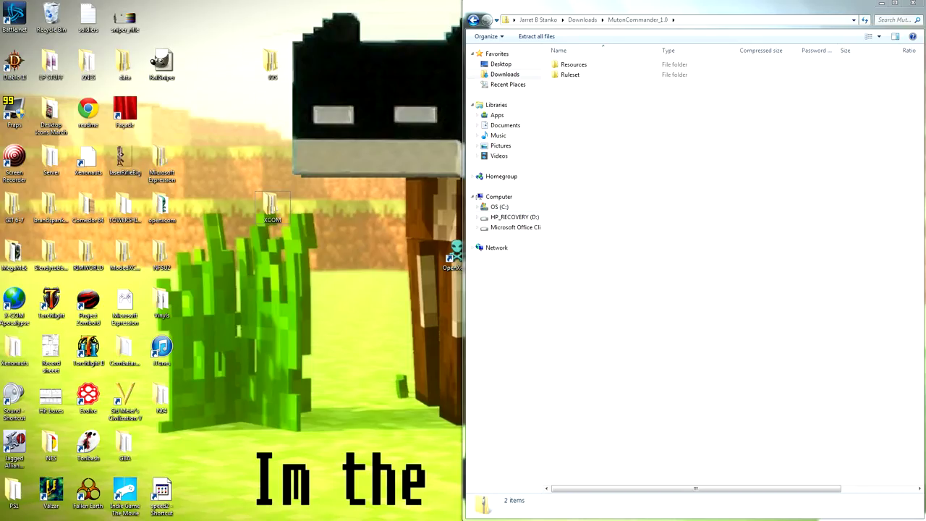
Move the OpenXcom shortcut to a free spot on the desktop near the icon columns.
drag(453, 255, 309, 158)
right_click(312, 160)
key(Escape)
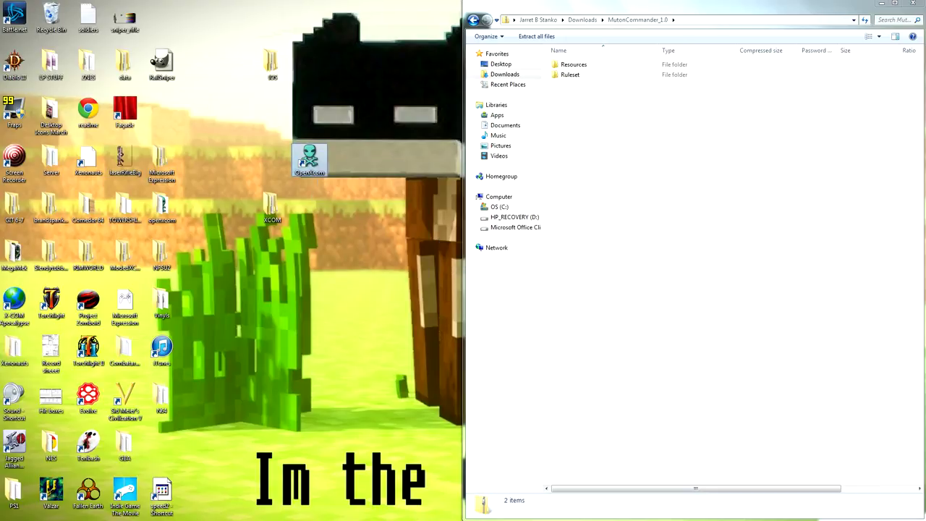
drag(310, 158, 236, 110)
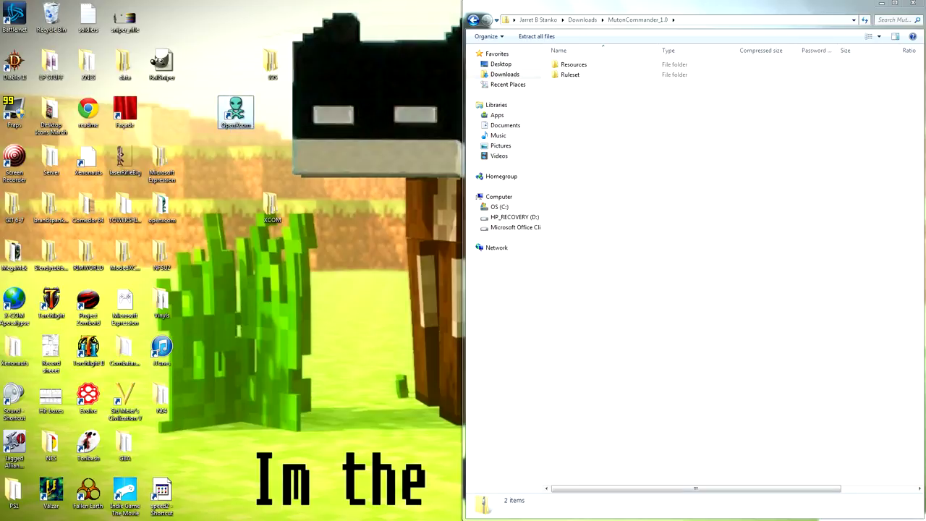
Look through the OpenXcom shortcut's General, Details and Previous Versions properties, and close them.
right_click(227, 117)
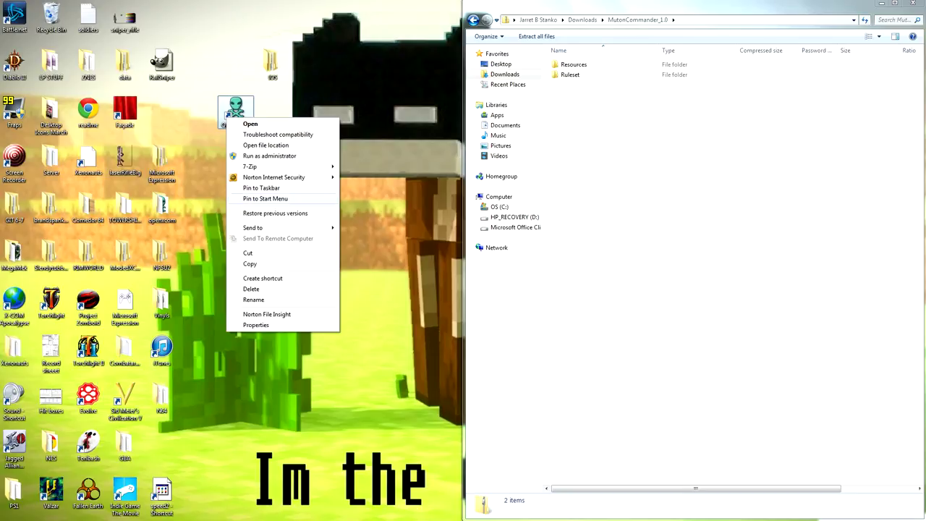
click(256, 325)
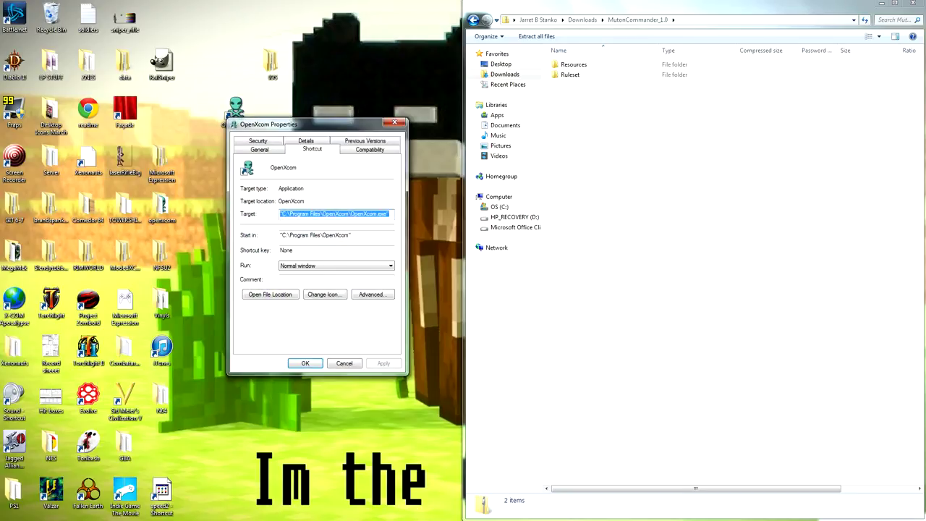
click(259, 149)
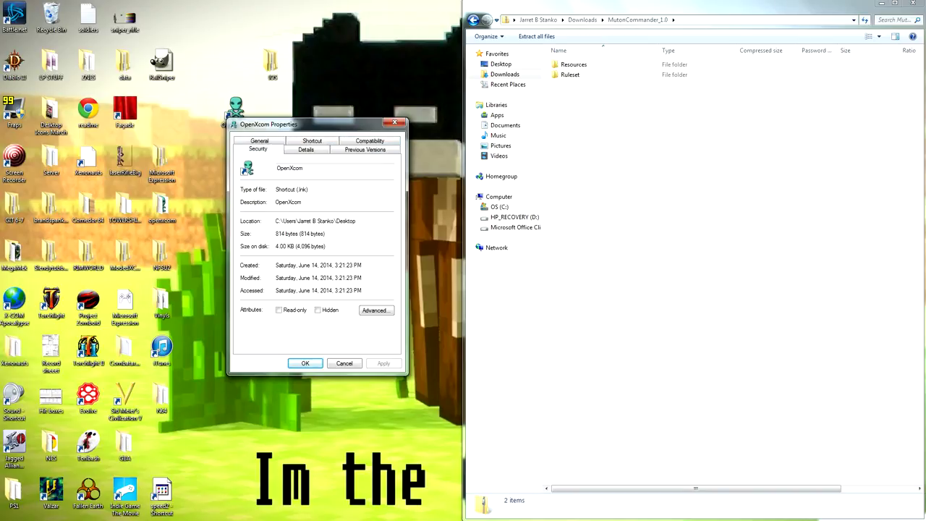
click(257, 140)
click(306, 149)
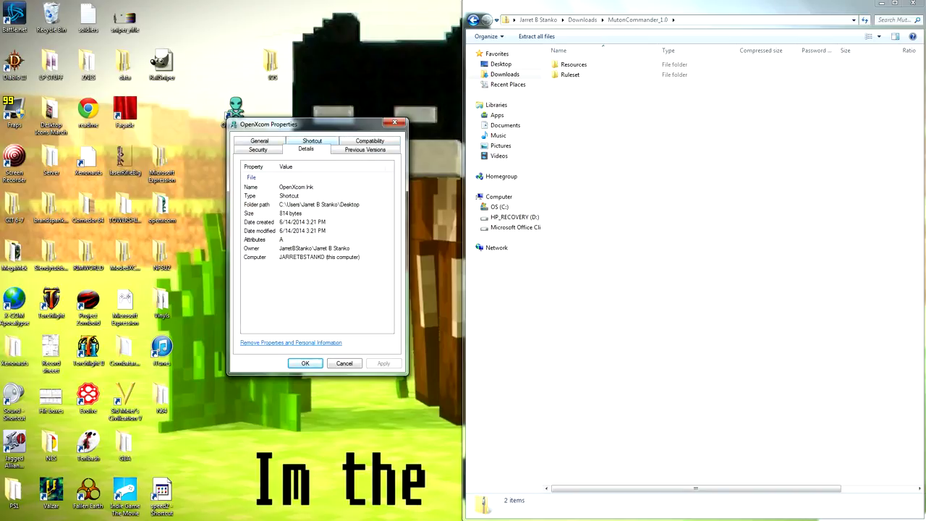
click(312, 141)
click(365, 140)
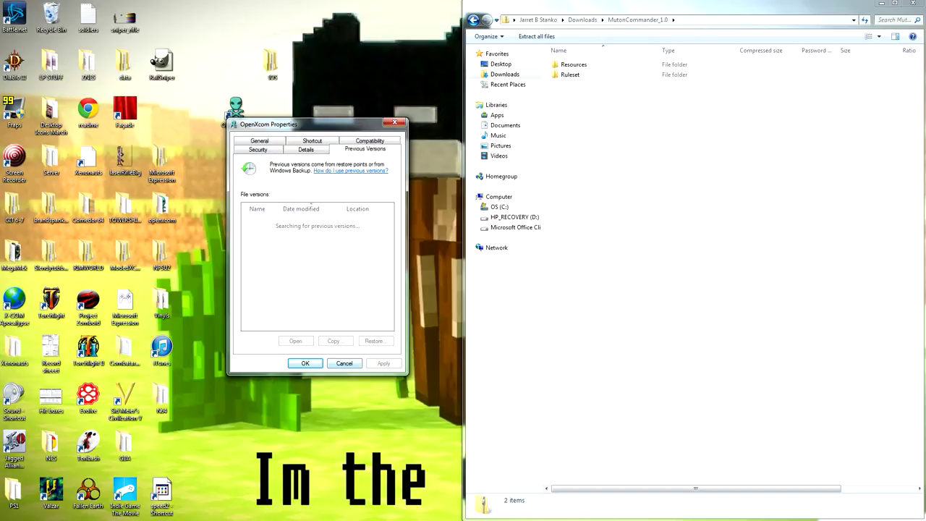
key(Escape)
Reopen the OpenXcom shortcut's properties and examine its target path.
key(shift+F10)
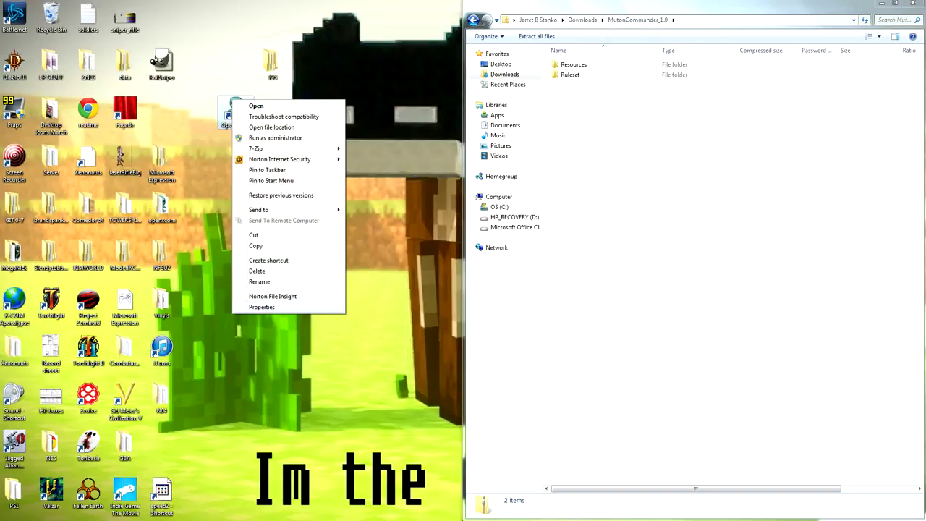
key(r)
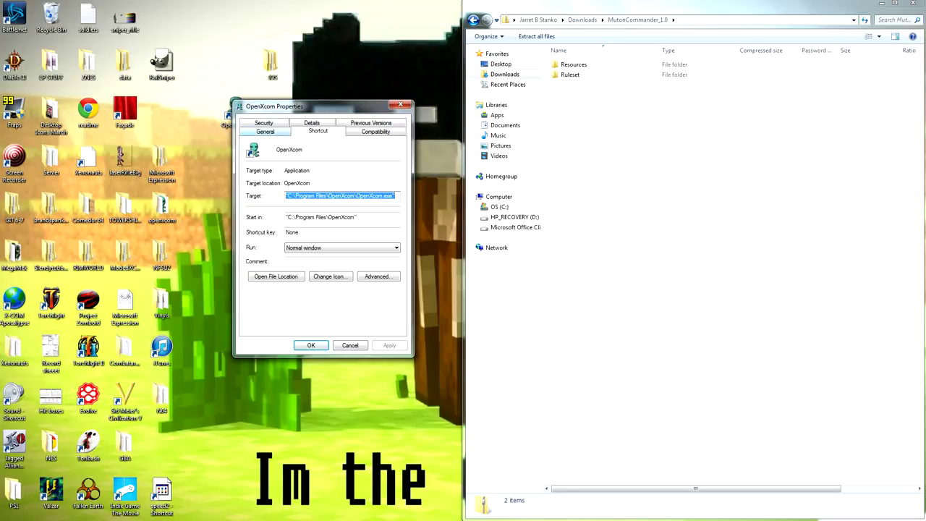
click(395, 195)
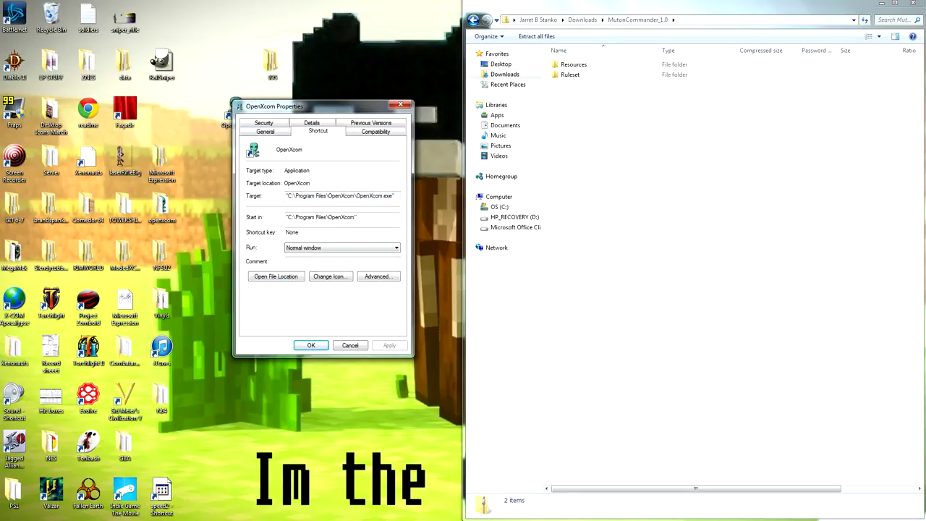
Open the OpenXcom shortcut's file location and snap its window to half the screen beside the mod archive.
key(alt+f)
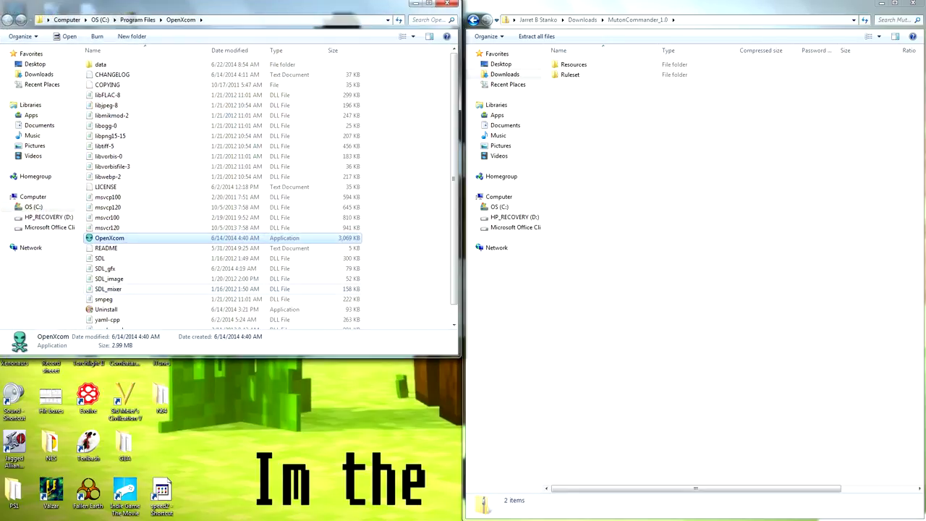
key(super+Left)
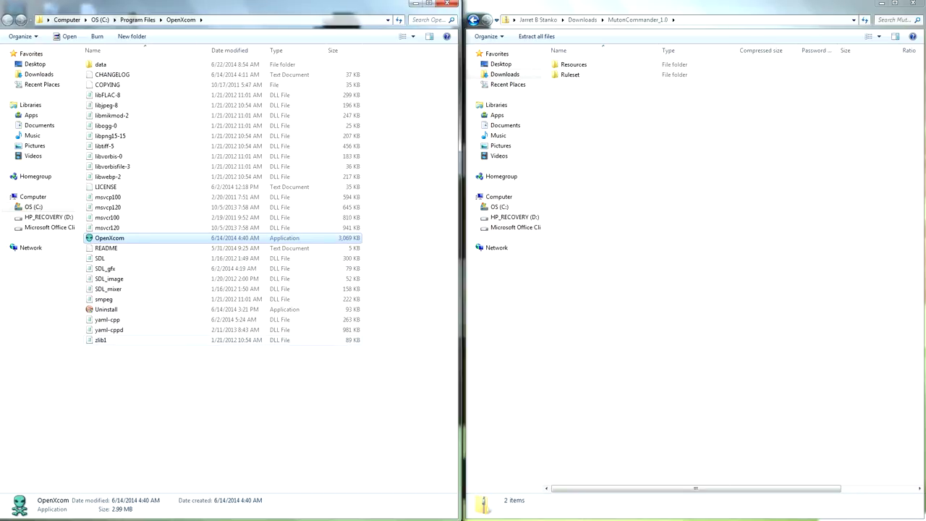
key(Escape)
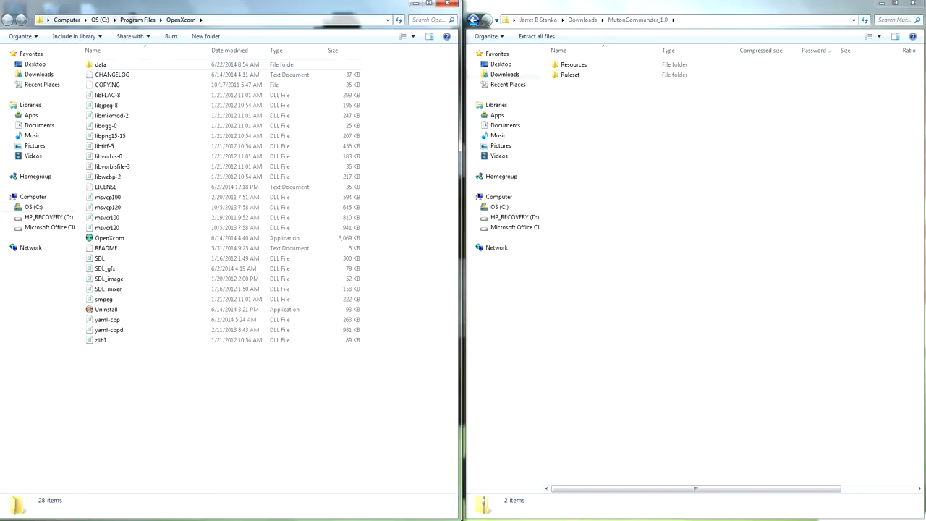
Copy the archive's Resources and Ruleset folders into OpenXcom's data folder, merging existing folders and granting administrator permission for all items.
drag(576, 114, 570, 60)
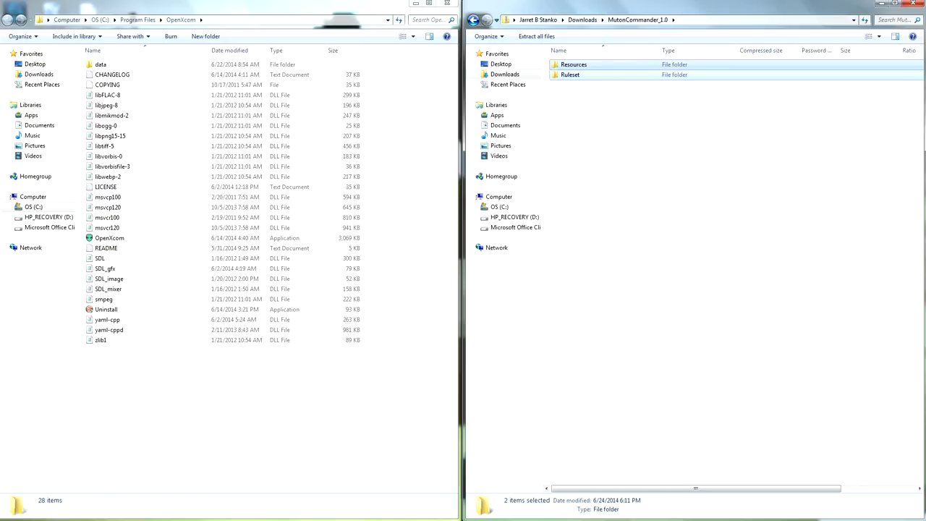
drag(568, 69, 105, 62)
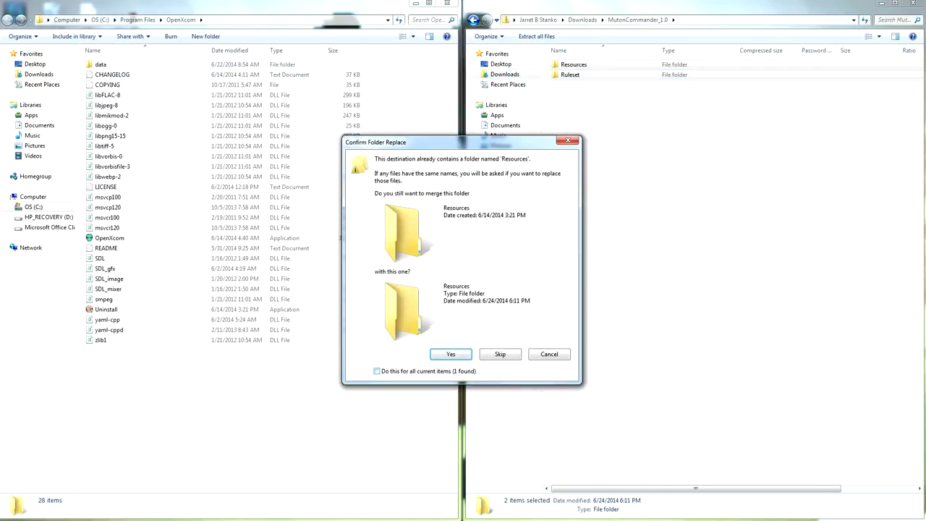
key(Return)
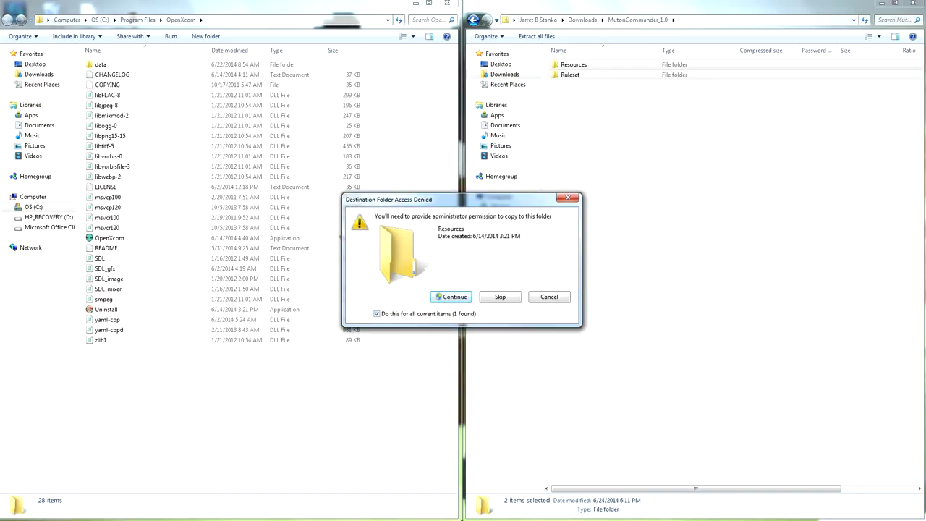
key(Return)
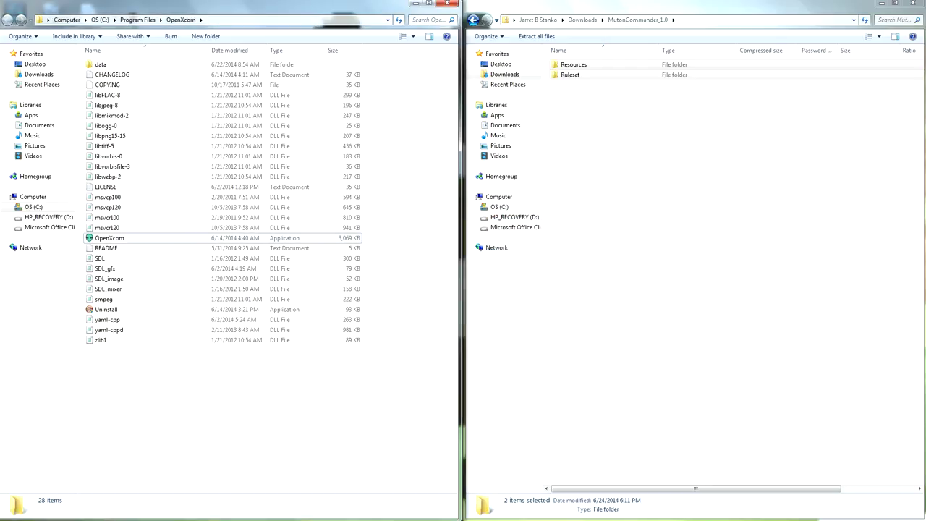
Look through the mod archive's Resources\Sprites\mutcom images and return to the archive's root folder.
double_click(574, 64)
double_click(569, 64)
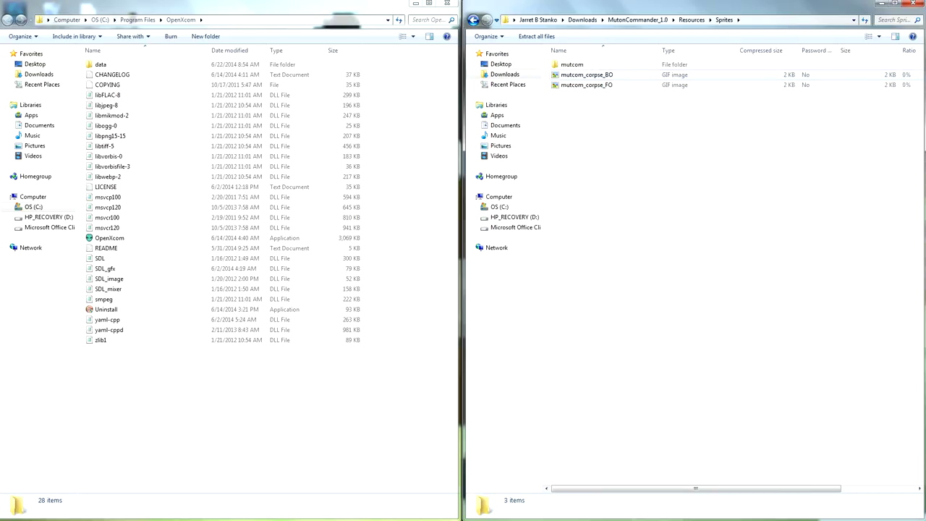
double_click(572, 65)
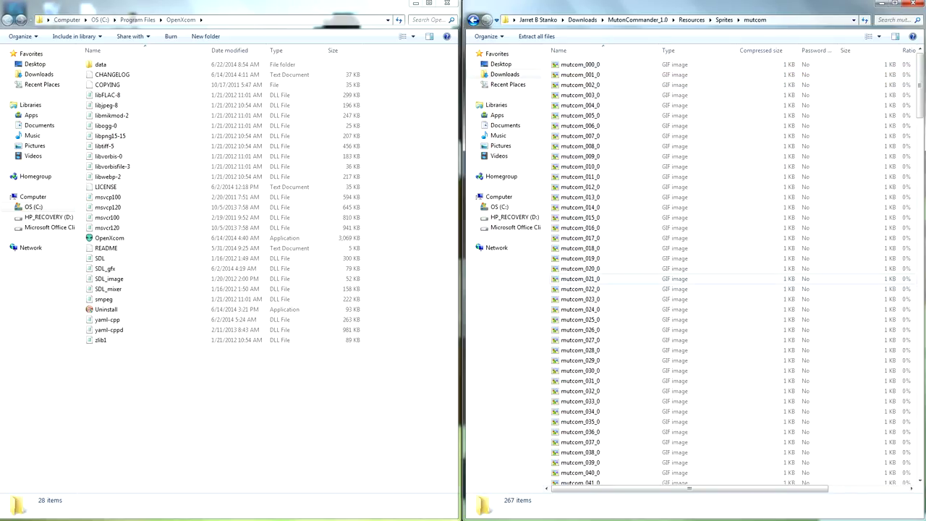
scroll(651, 282, down, 20)
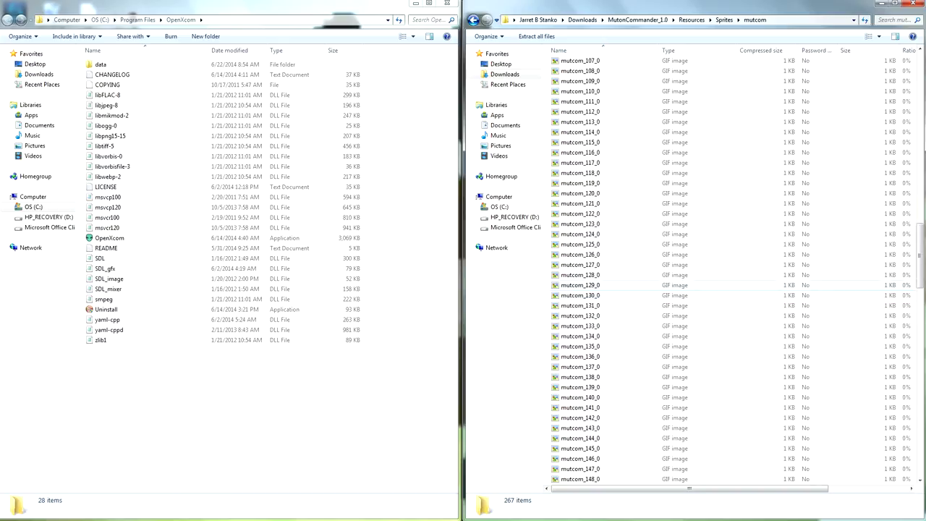
scroll(589, 293, down, 20)
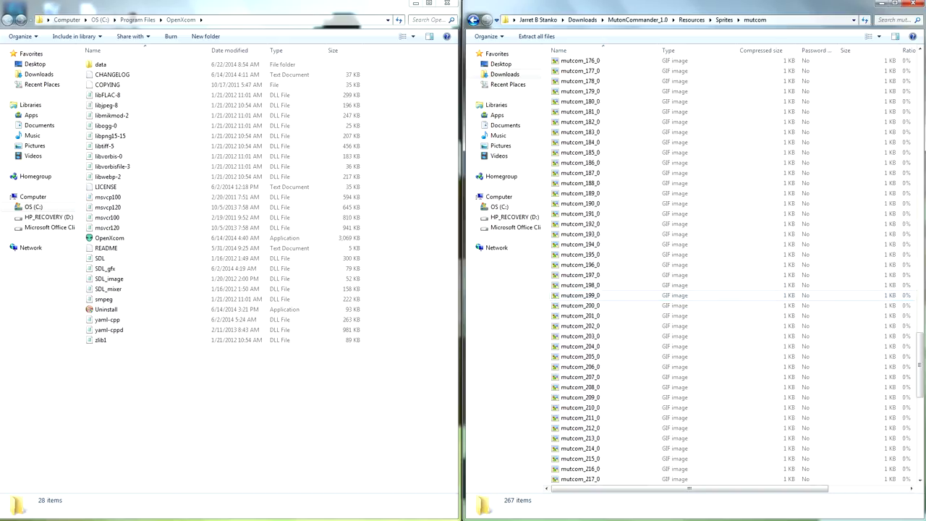
scroll(651, 289, down, 1)
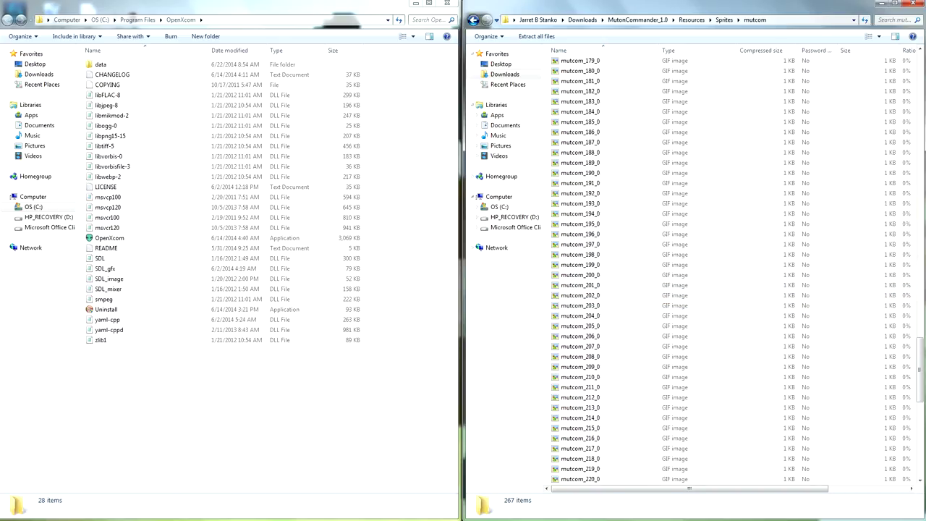
click(473, 20)
click(473, 20)
click(473, 19)
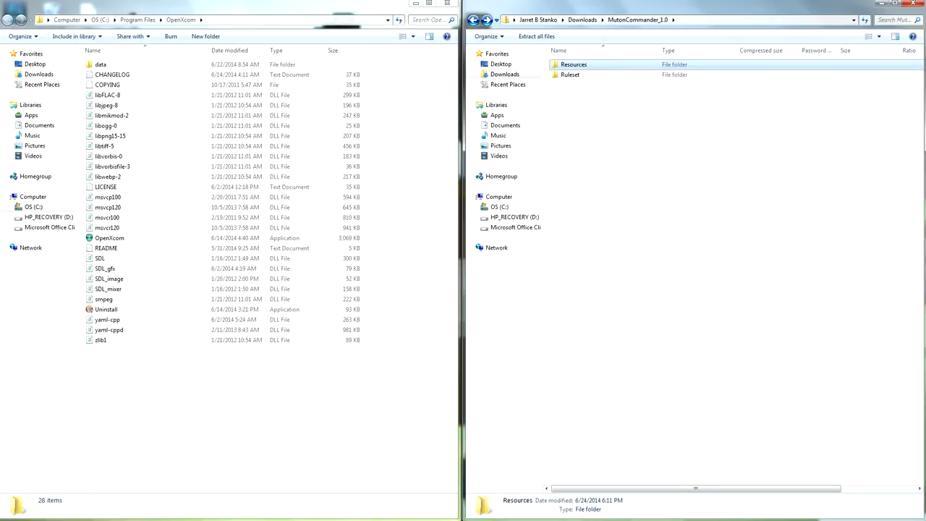
Find the MutonCommander rule file in OpenXcom's data\Ruleset folder and open it.
double_click(101, 65)
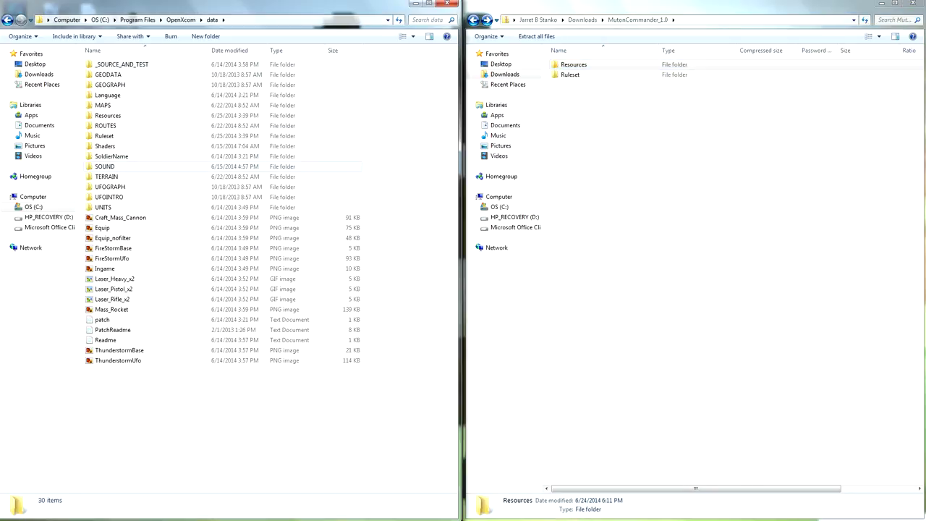
double_click(105, 135)
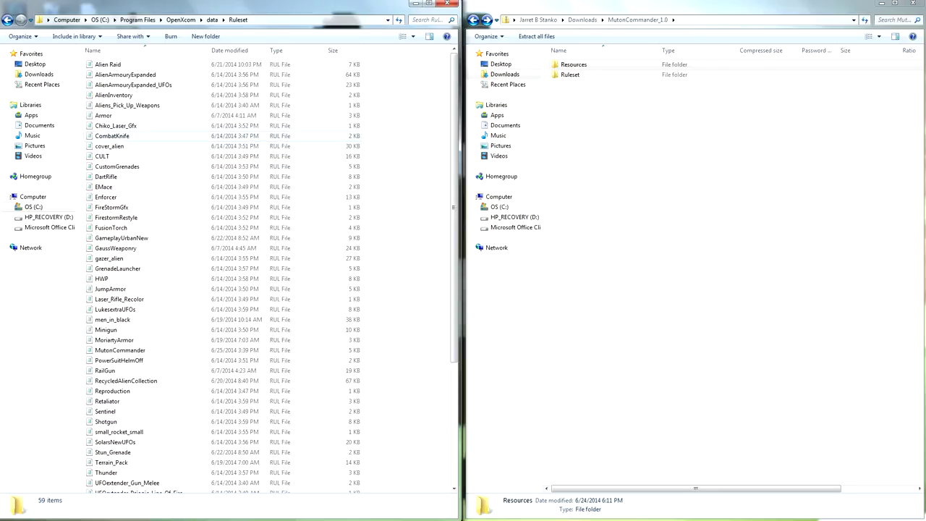
scroll(202, 299, down, 1)
scroll(202, 299, up, 1)
scroll(203, 297, down, 4)
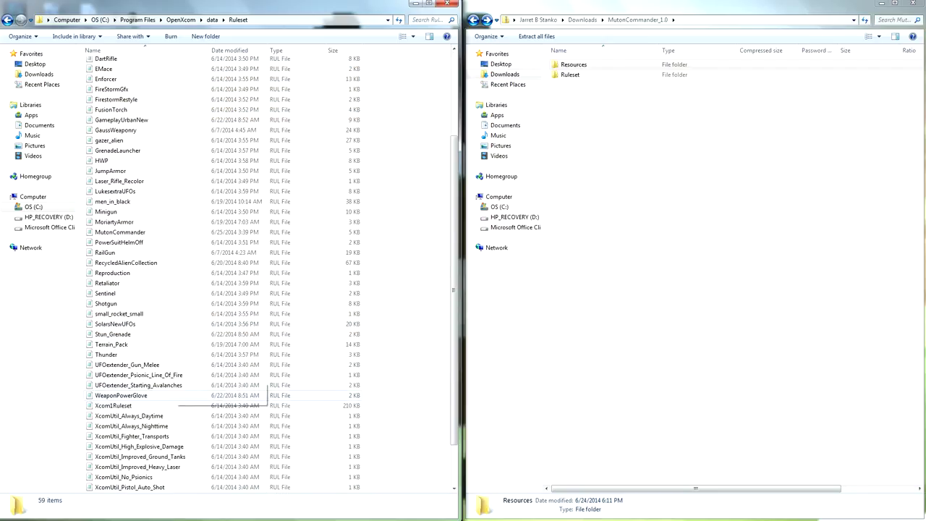
scroll(217, 395, down, 2)
scroll(167, 395, up, 1)
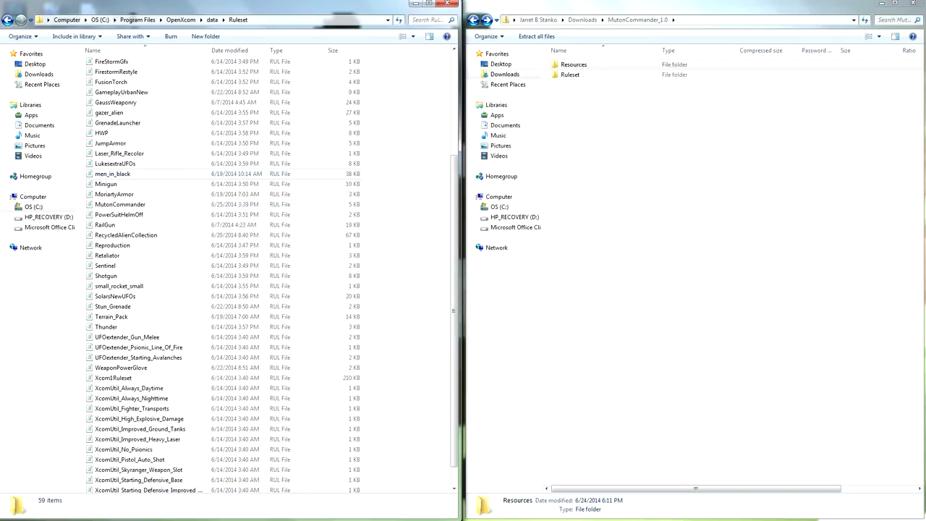
double_click(120, 204)
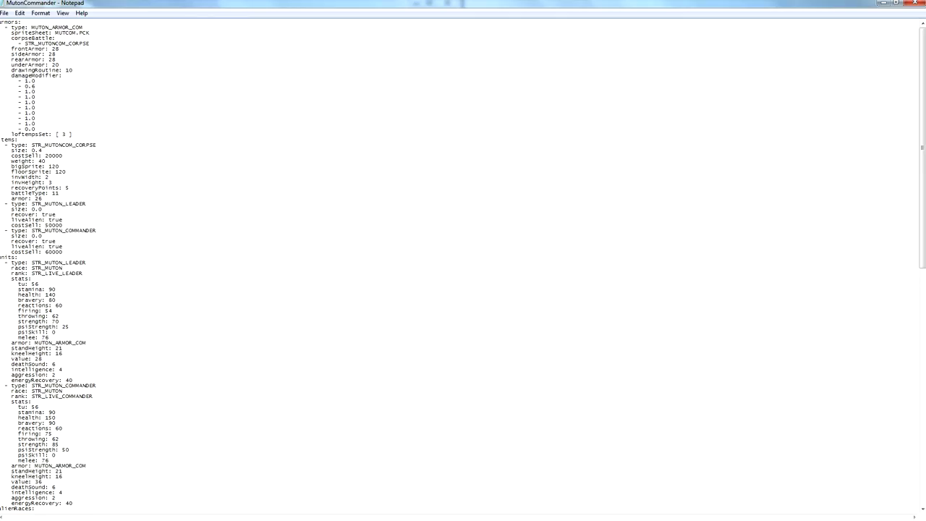
Examine the Muton leader and commander stats, research and sprite entries in the MutonCommander file, and close it.
scroll(463, 265, down, 9)
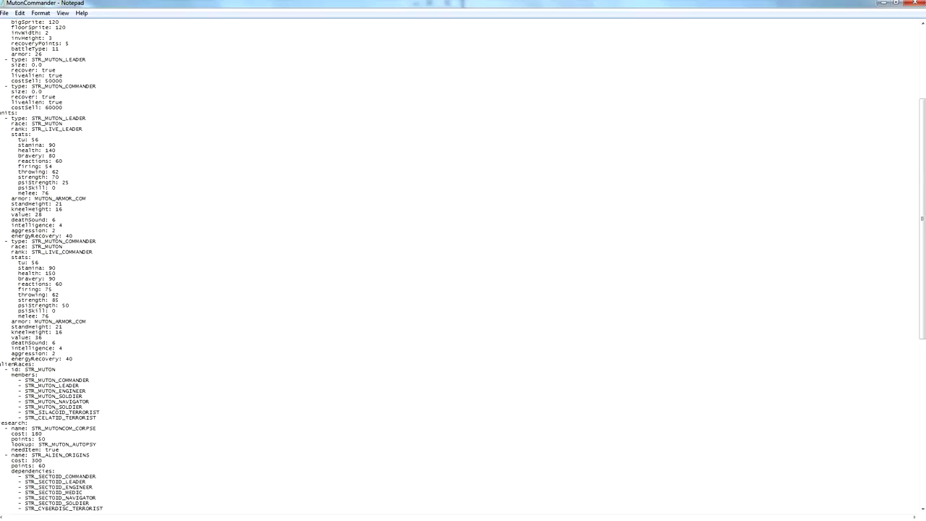
scroll(463, 265, up, 9)
scroll(463, 265, down, 1)
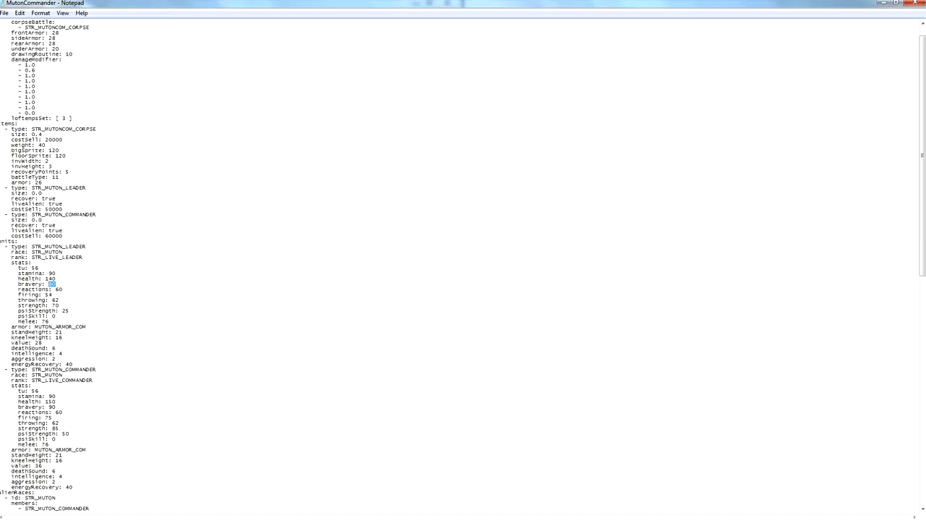
scroll(463, 264, down, 20)
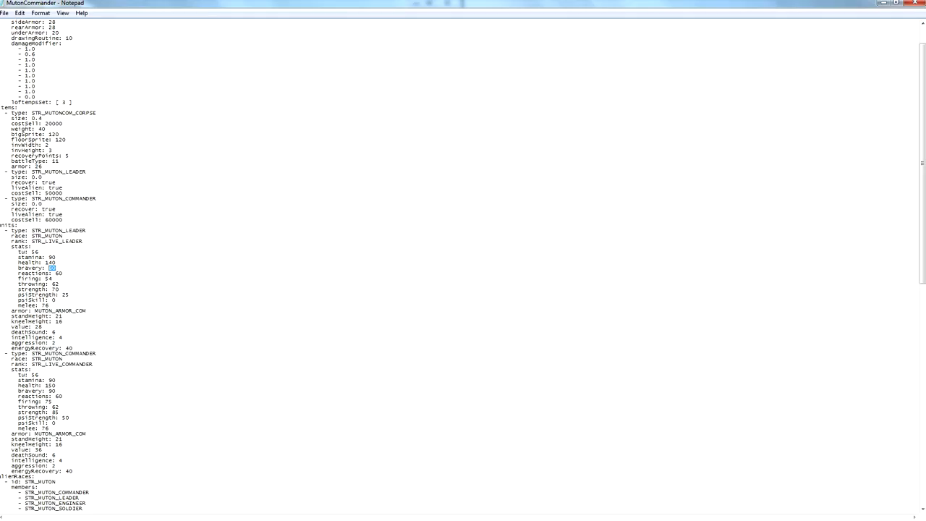
scroll(463, 265, down, 10)
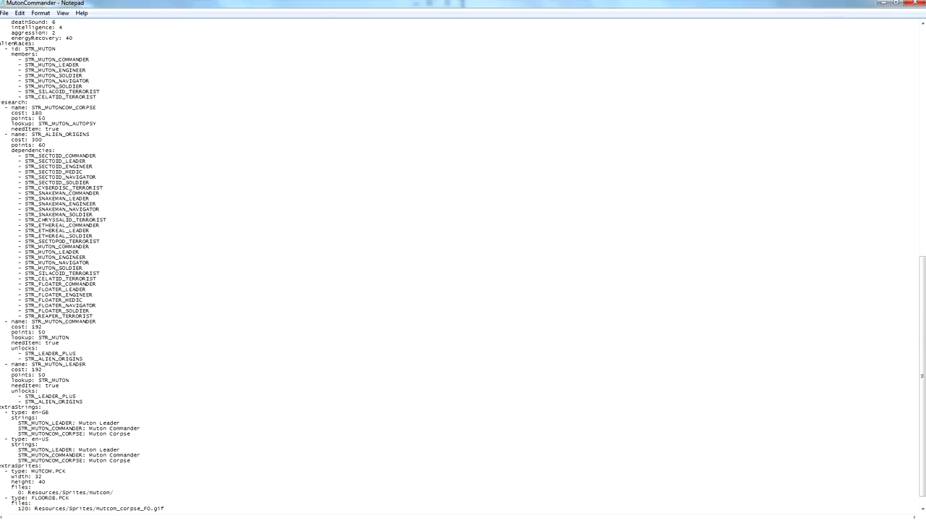
scroll(463, 265, up, 10)
scroll(463, 265, up, 9)
key(super+Down)
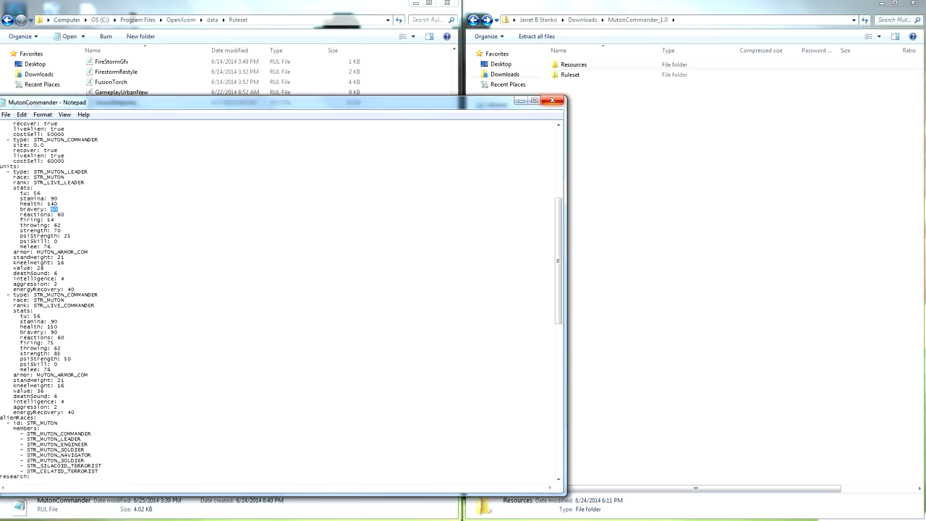
click(553, 100)
Return to the OpenXcom program folder, launch the OpenXcom application and skip the intro.
key(BackSpace)
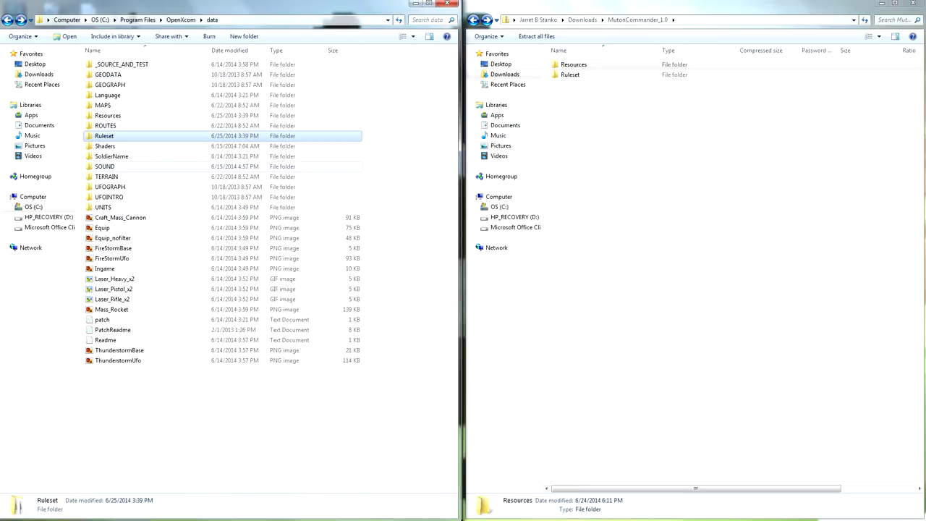
key(BackSpace)
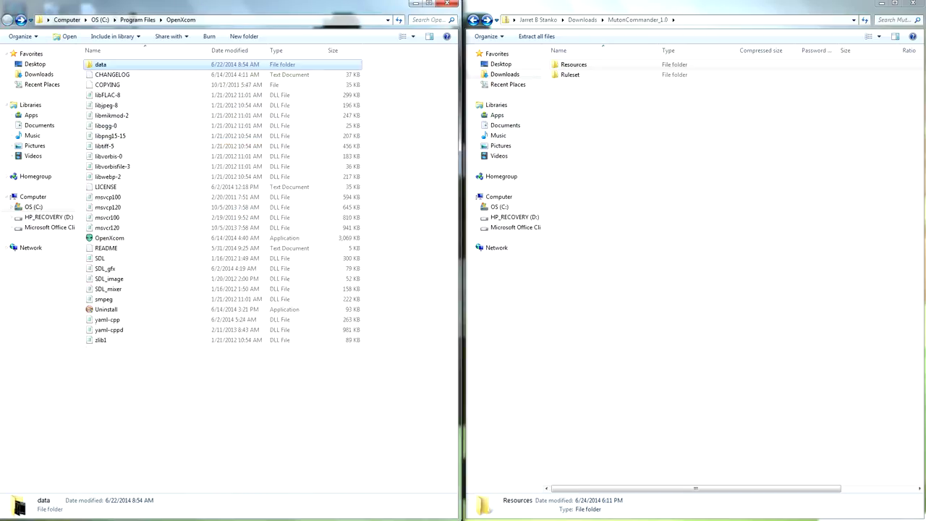
double_click(148, 237)
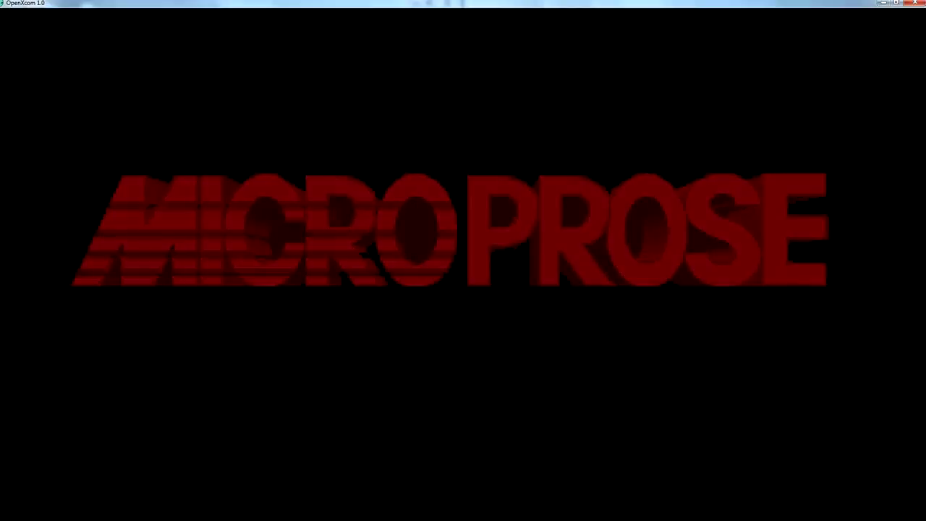
click(353, 168)
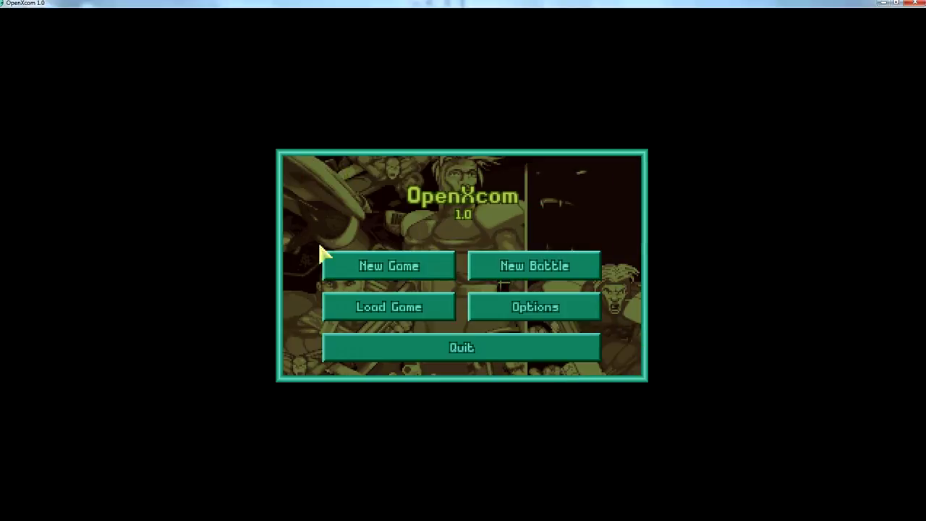
Check the MutonCommander entry in the game's mod options and accept the options.
click(494, 305)
click(288, 314)
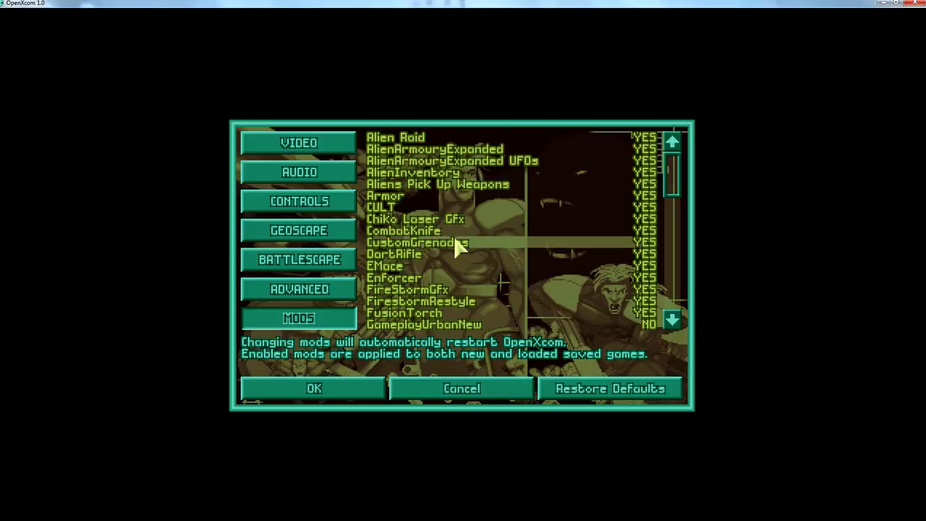
scroll(458, 238, down, 3)
scroll(457, 238, down, 2)
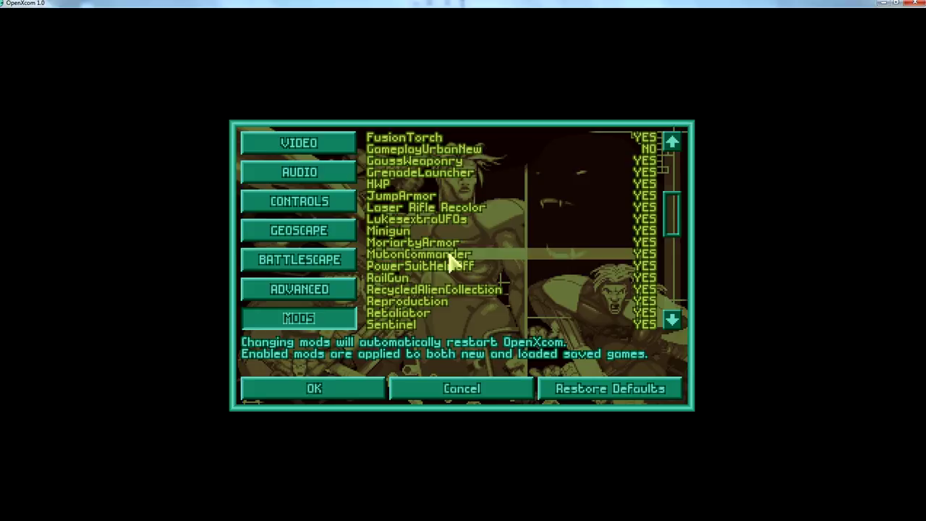
click(346, 391)
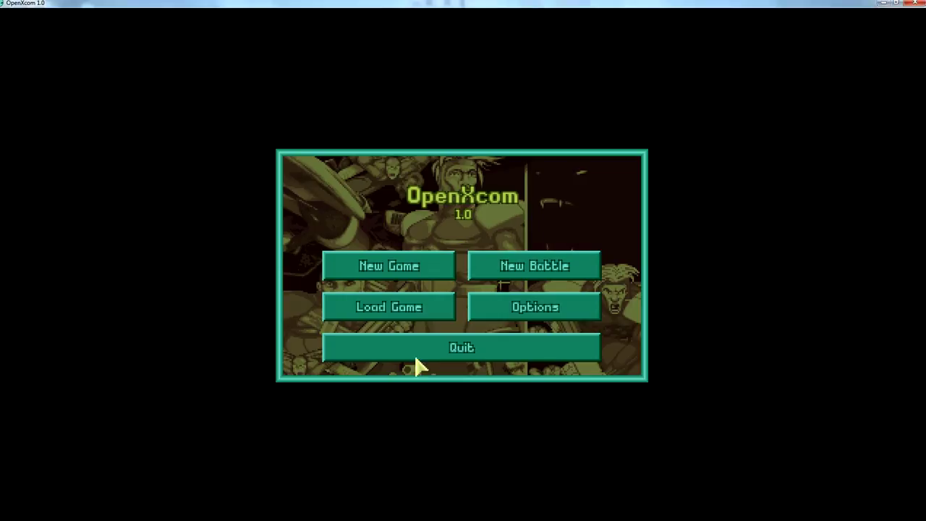
Review the game's mod options once more and return to the main menu.
click(473, 316)
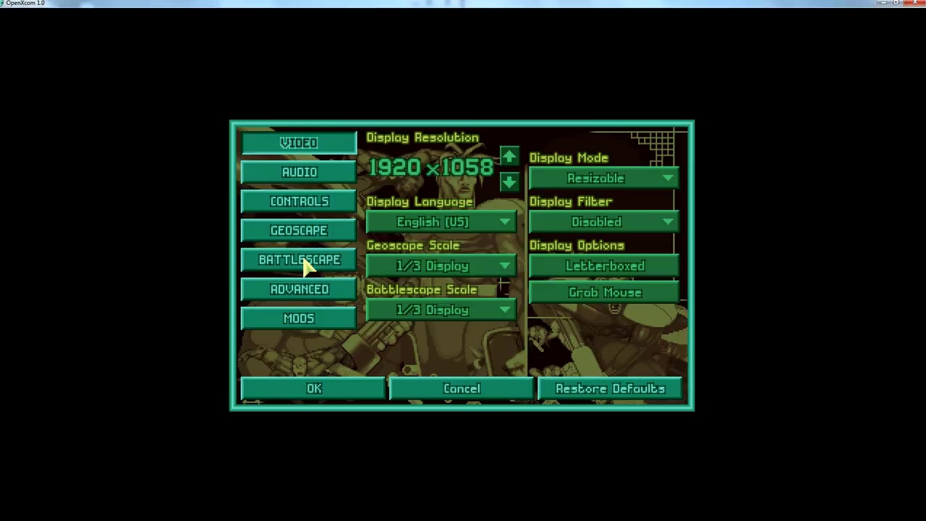
click(257, 322)
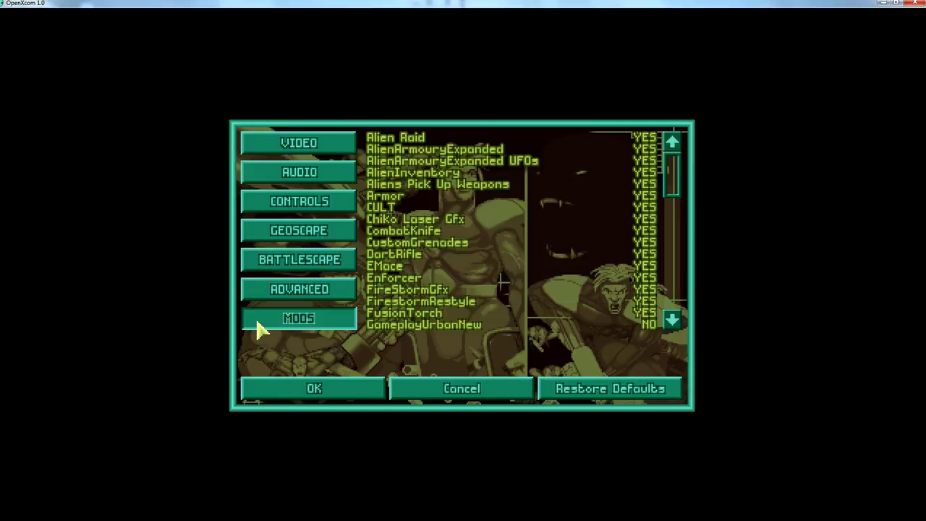
click(337, 398)
Start setting up a new battle and choose Battleship as the mission.
click(514, 273)
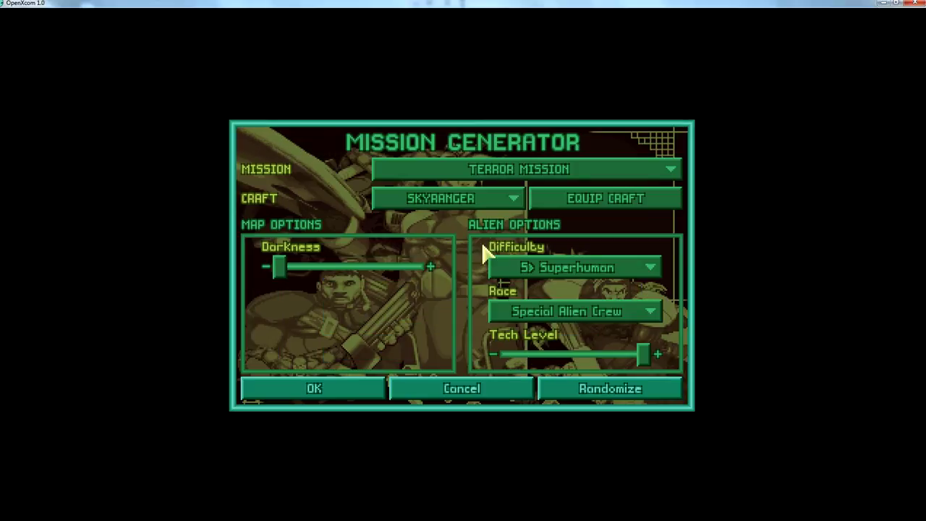
click(493, 176)
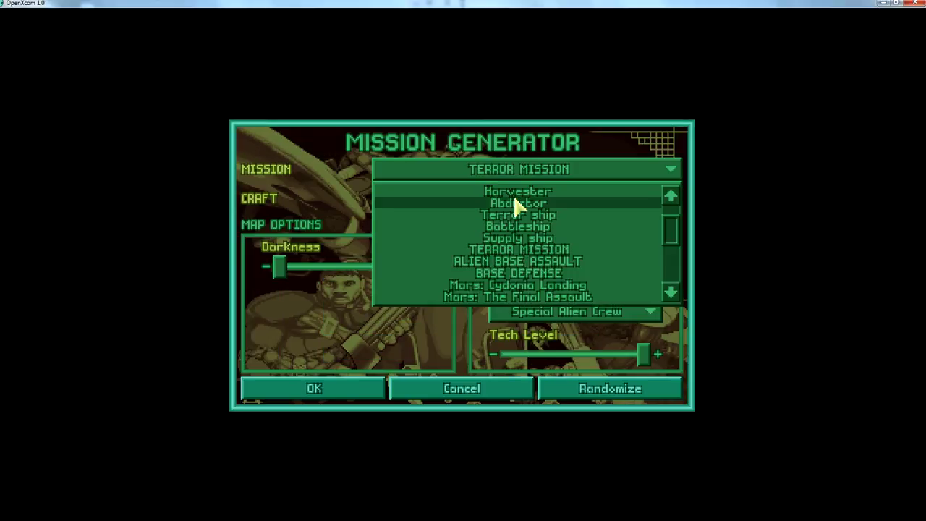
click(554, 228)
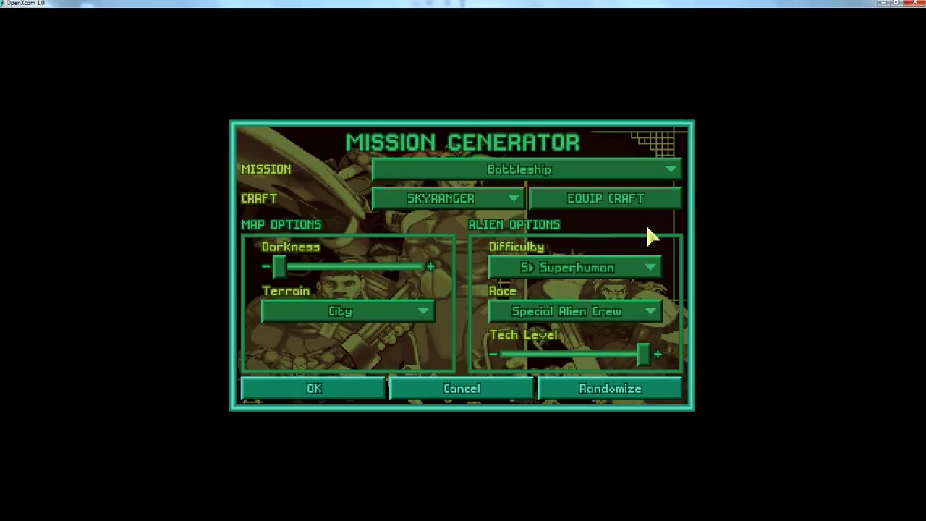
Change the mission type to BASE DEFENSE in the mission generator.
click(547, 176)
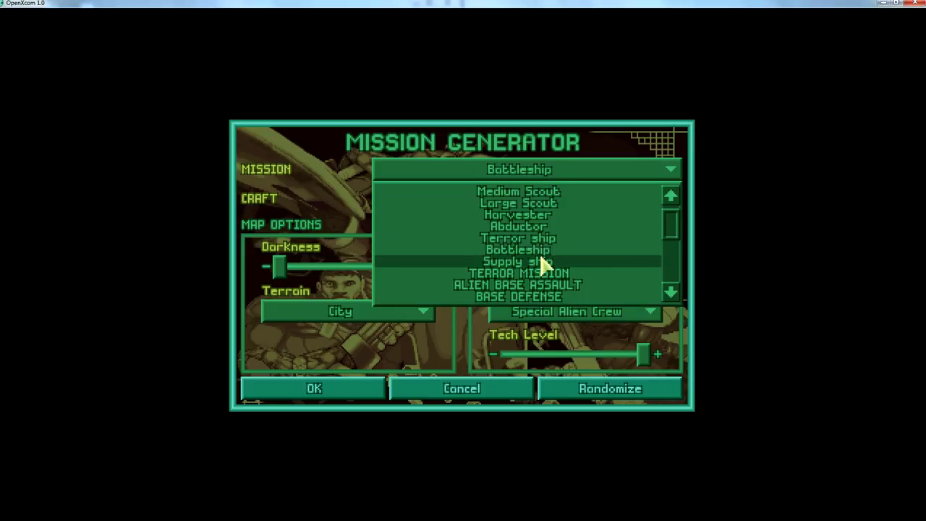
scroll(551, 275, down, 5)
scroll(514, 264, up, 3)
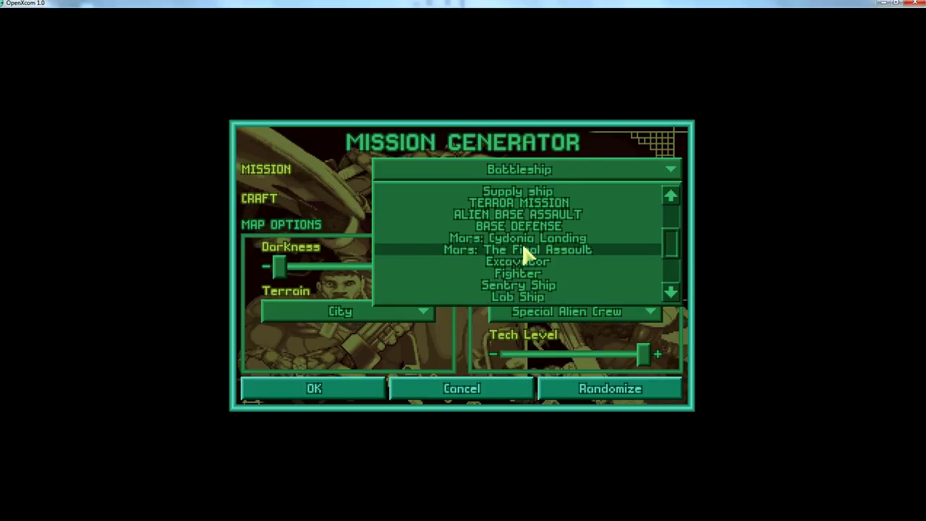
click(539, 230)
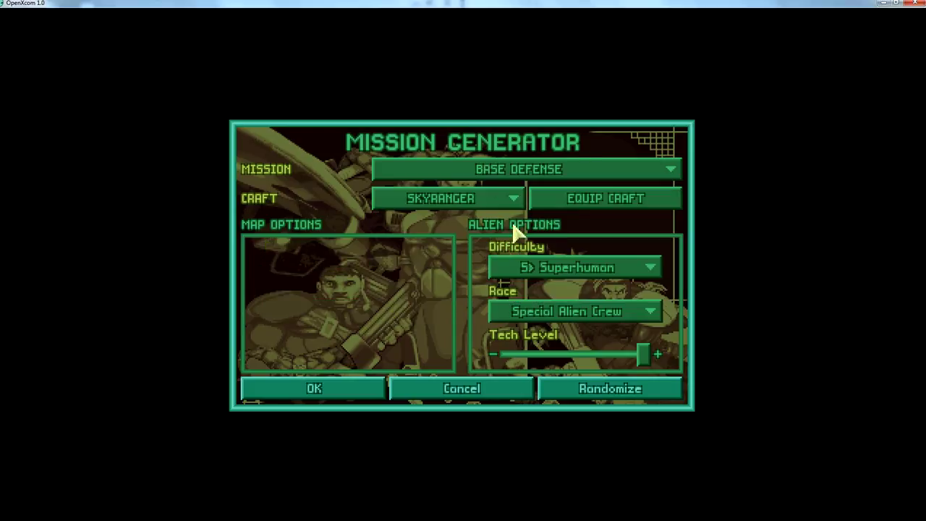
Keep the alien difficulty at 5> Superhuman and set the alien race to Muton.
click(539, 268)
click(539, 269)
click(547, 311)
scroll(589, 380, up, 5)
click(590, 370)
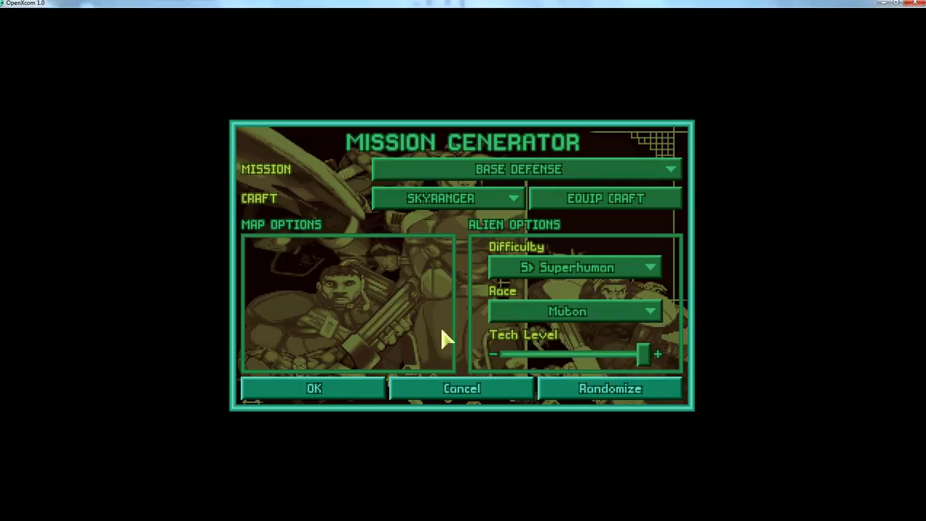
Start the generated mission and accept the soldiers' default equipment to enter the battle.
click(288, 387)
click(447, 370)
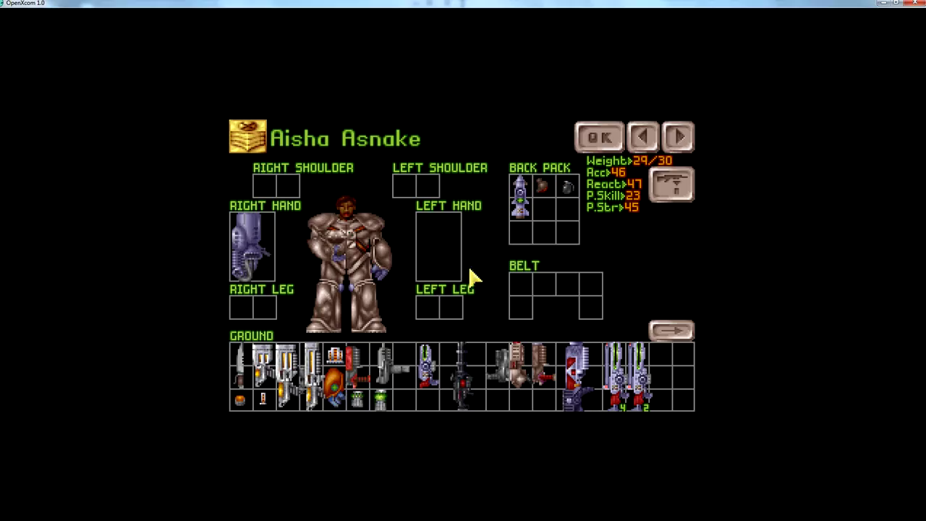
click(601, 141)
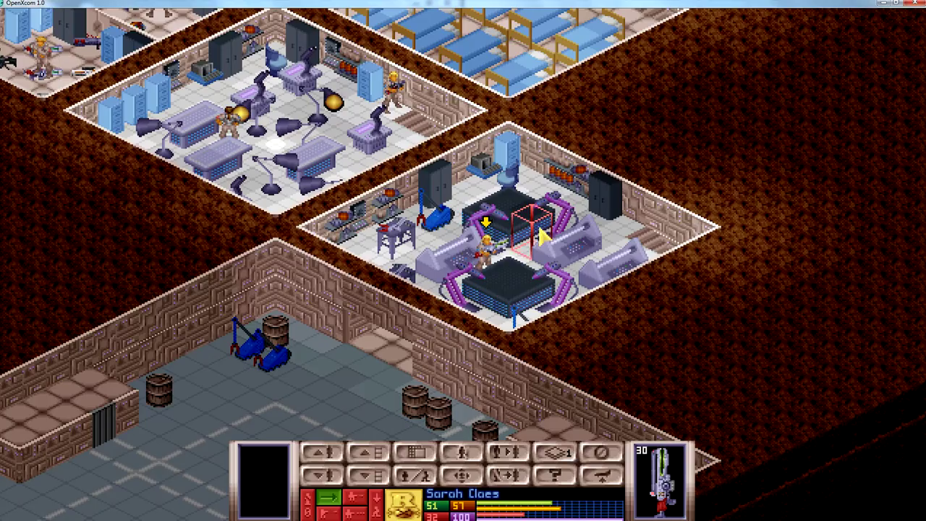
Turn the soldier in the workshop and survey the base's rooms and hangar on the upper and lower levels.
right_click(416, 242)
right_click(541, 254)
right_click(577, 292)
key(Up)
key(Left)
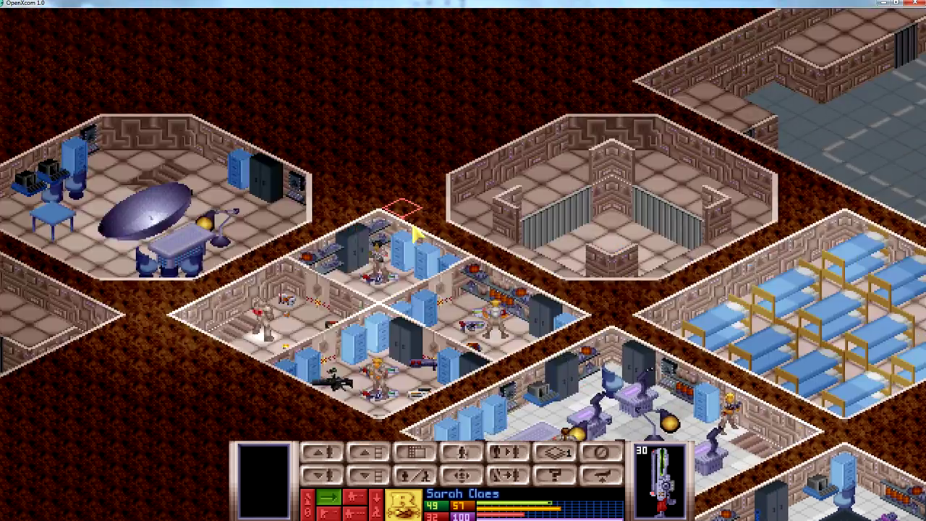
key(Right)
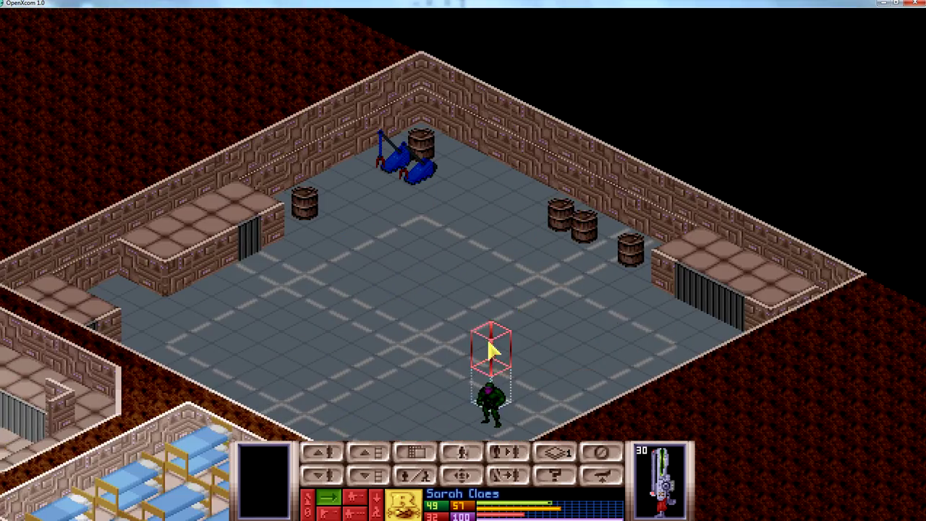
scroll(489, 352, down, 1)
key(Left)
key(Down)
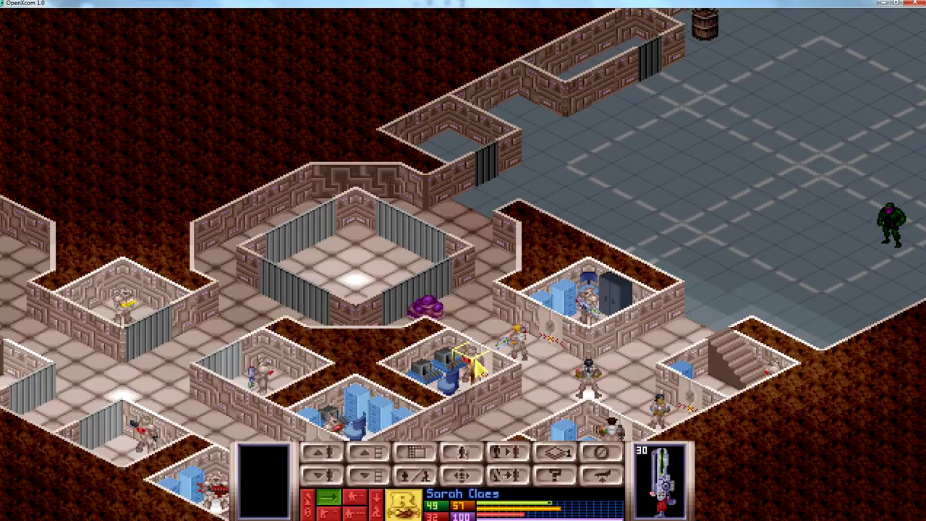
Select the blond soldier in the corridor by the storage room and try to fire at the Muton in the hangar.
click(521, 341)
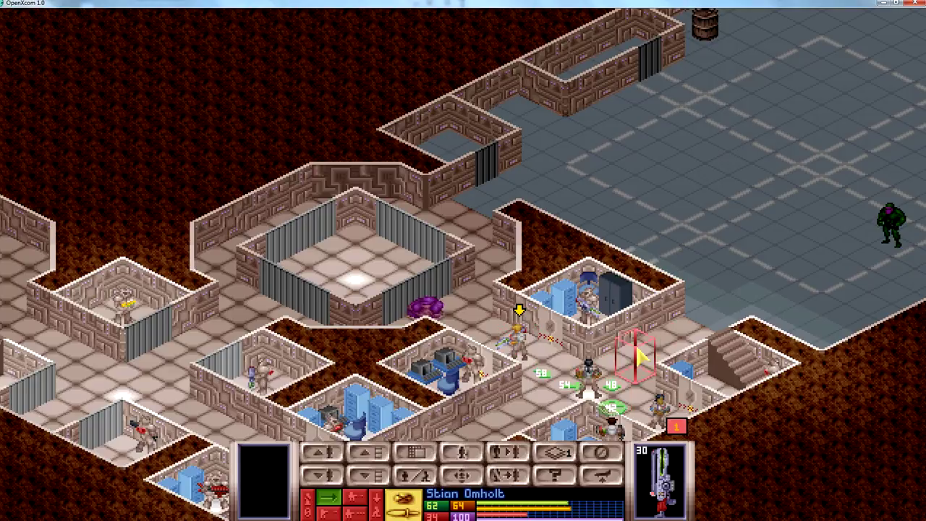
click(664, 492)
click(494, 385)
key(Up)
key(Right)
click(763, 340)
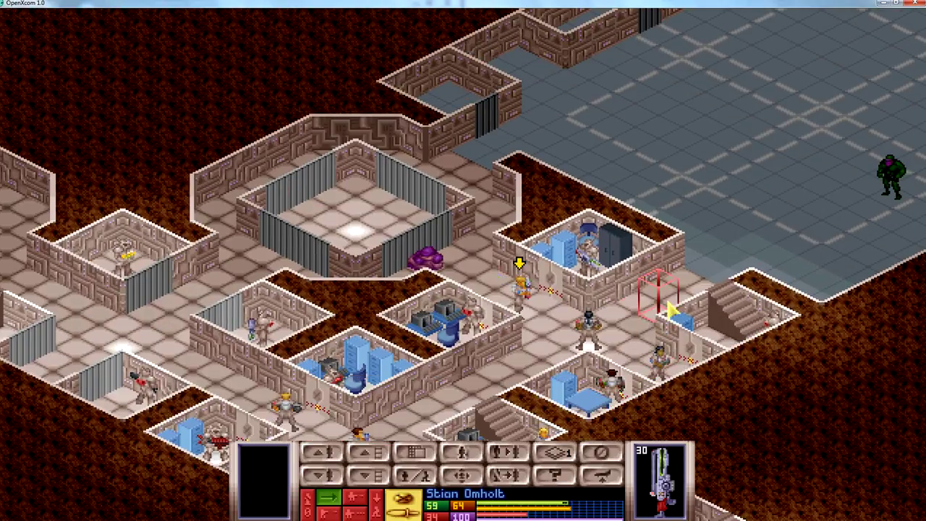
Select the neighbouring dark-haired corridor soldier and fire an Aimed Shot at the Muton in the hangar.
click(590, 329)
click(660, 479)
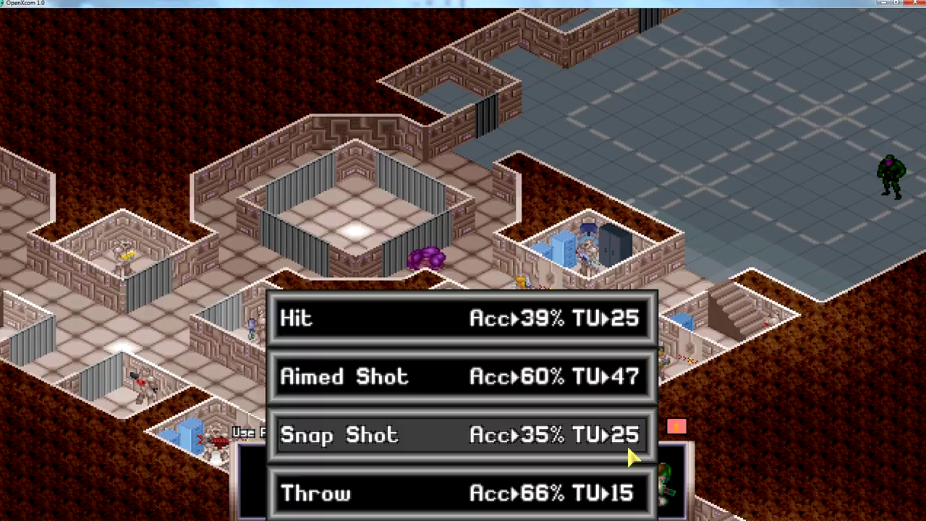
click(547, 392)
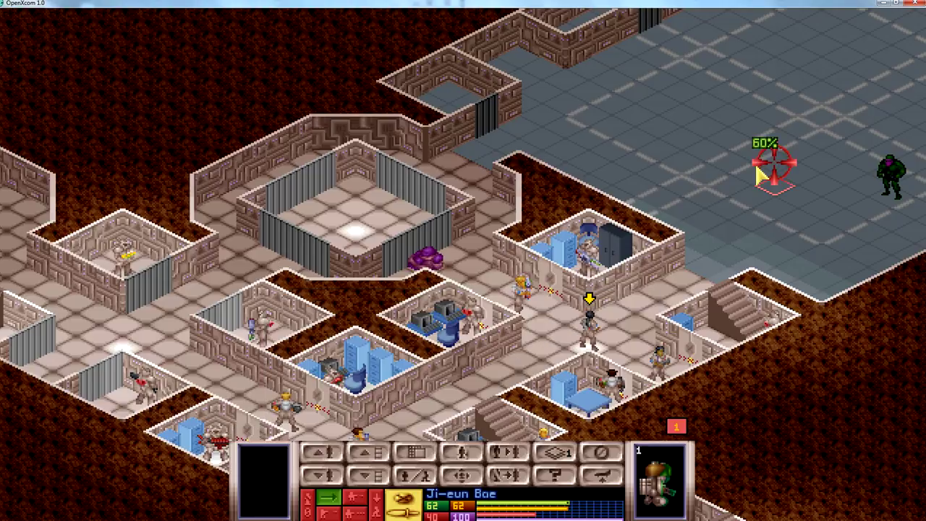
click(887, 175)
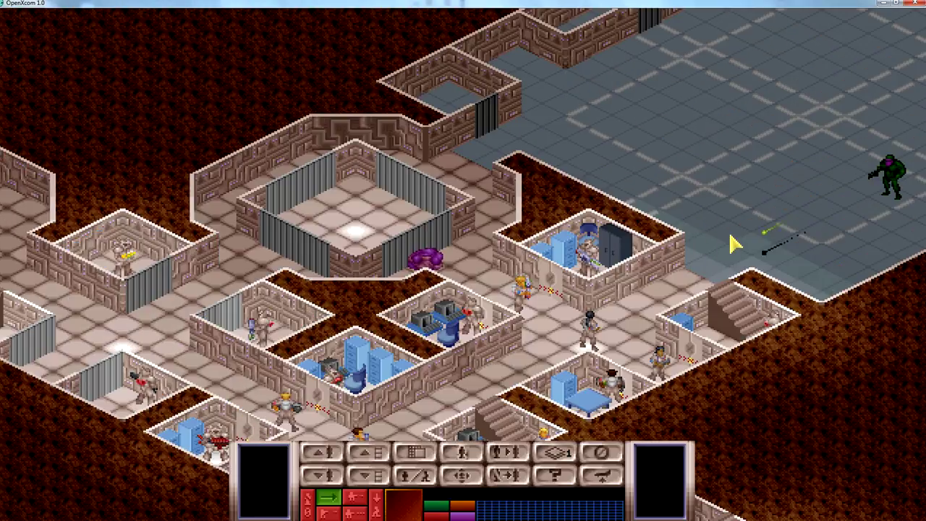
click(526, 318)
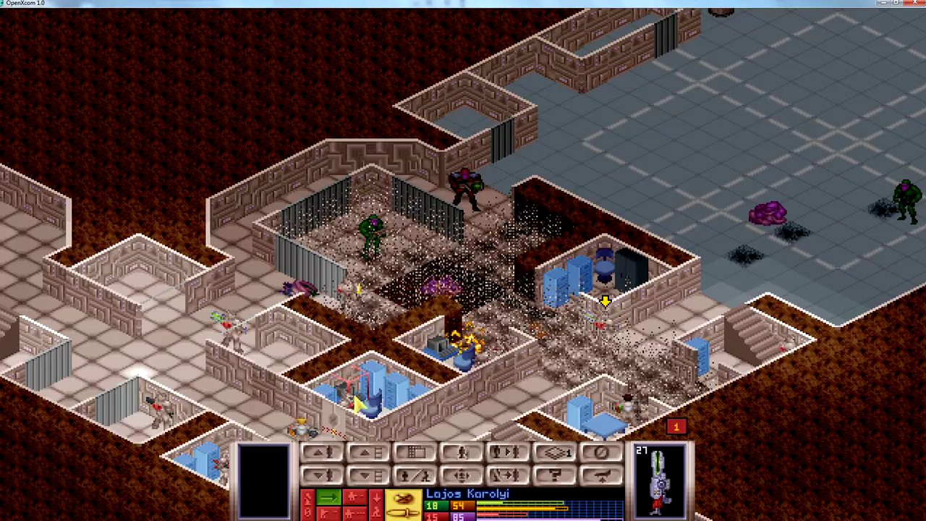
Select the soldier in the western corridor and fire the right-hand weapon toward the damaged floor below the green Muton.
click(233, 326)
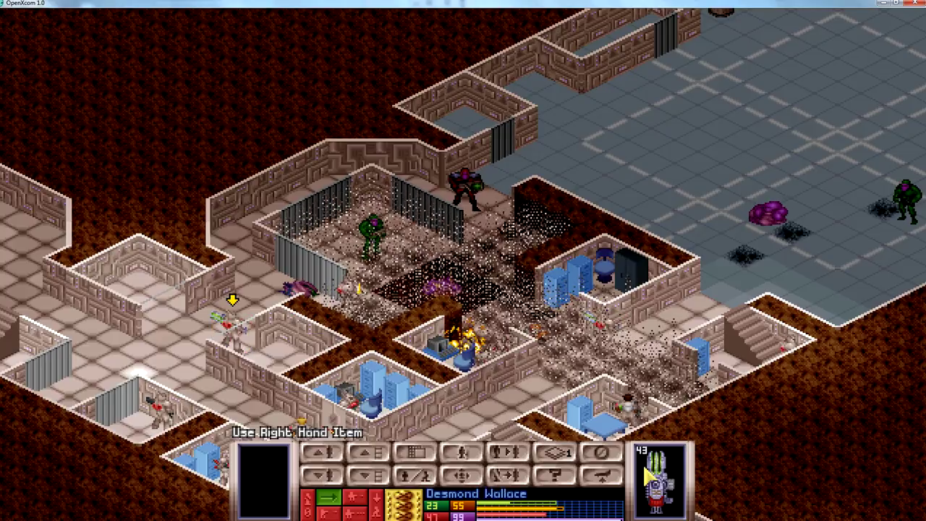
click(264, 477)
click(532, 383)
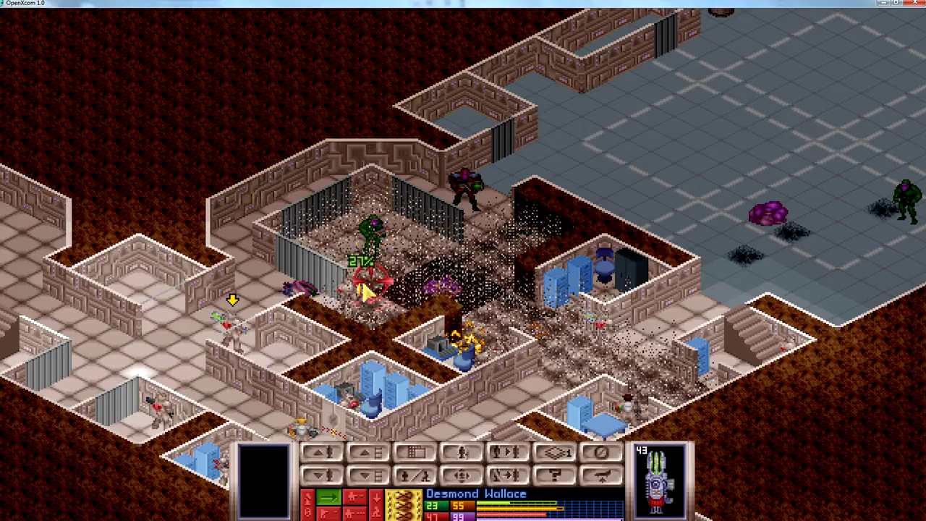
click(356, 323)
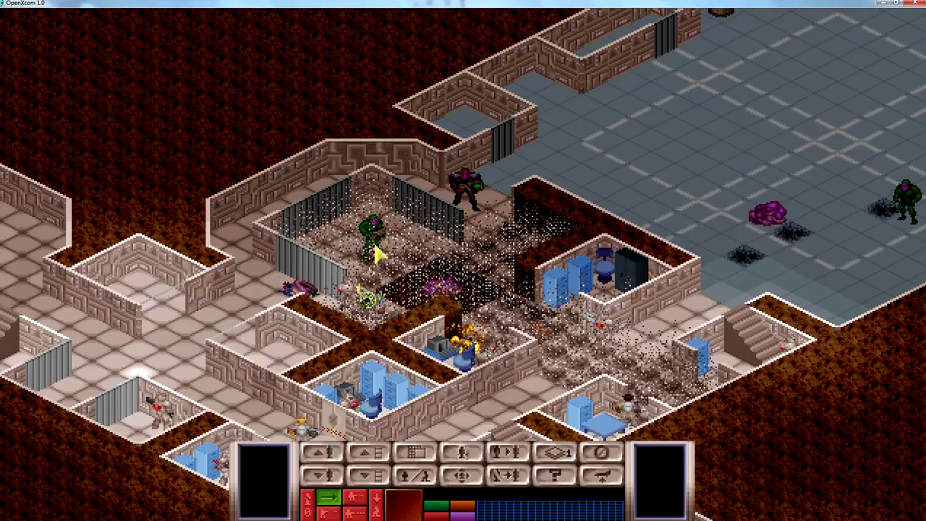
Select the soldier at the edge of the damaged room and try to shoot the green Muton inside it.
click(349, 308)
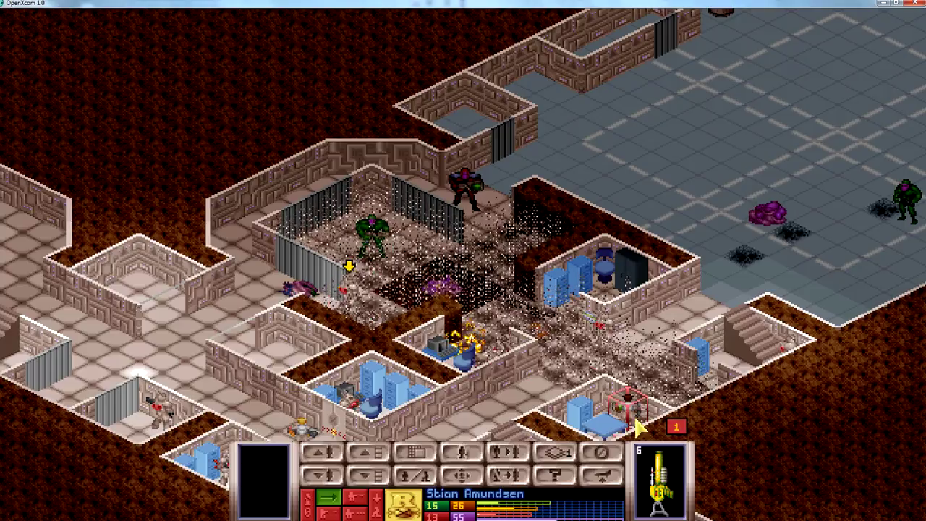
click(654, 467)
click(535, 432)
click(369, 242)
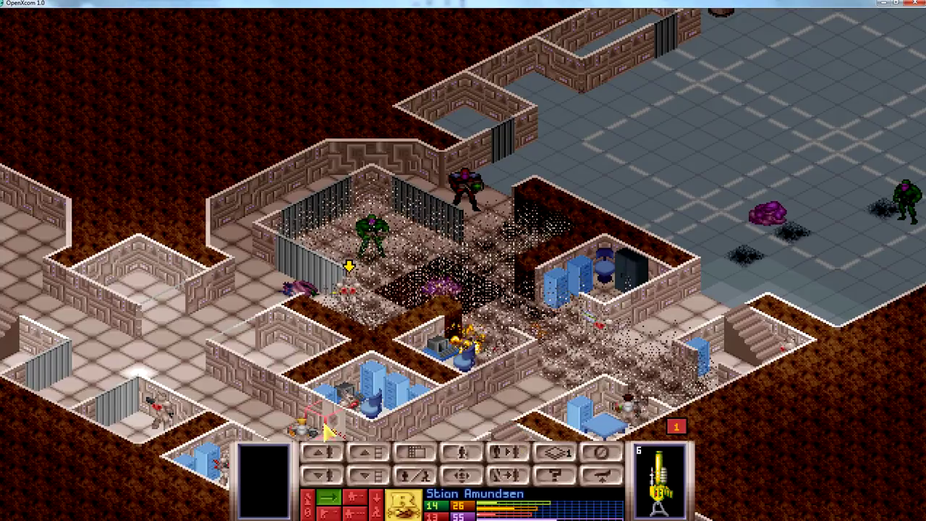
Move the soldier out of the blue-cabinet office and another soldier from the southwest room into the adjoining corridors.
click(348, 403)
click(528, 313)
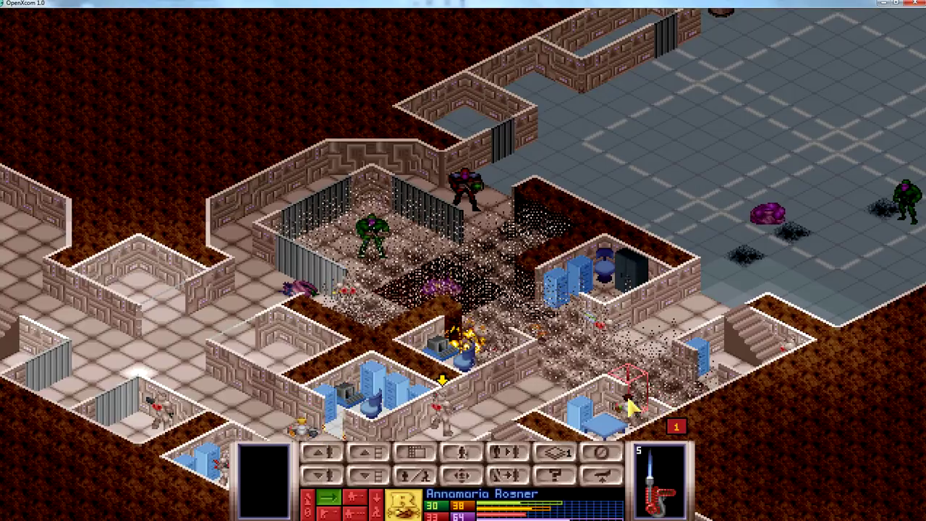
click(299, 426)
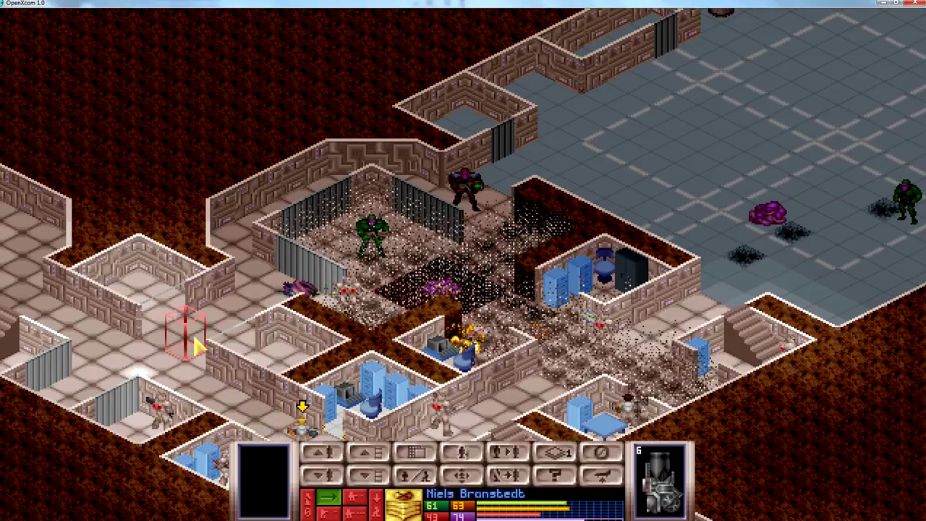
click(154, 423)
click(128, 385)
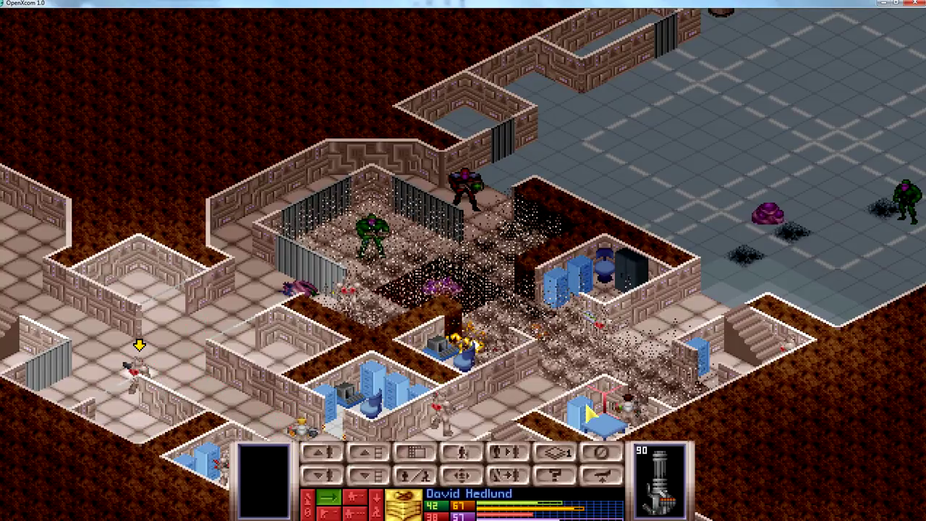
Fire an Auto Shot from the southwest corridor soldier at the green Muton in the damaged room and leave targeting.
click(659, 477)
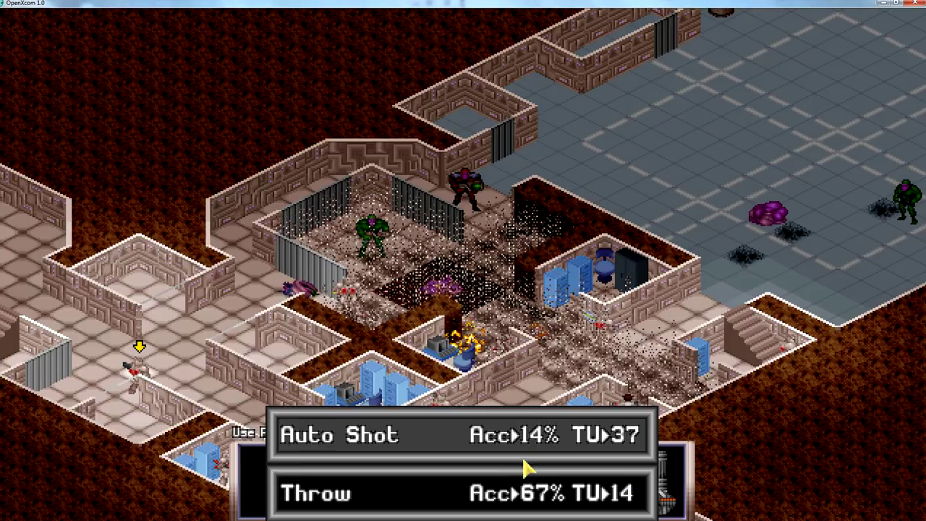
click(521, 437)
click(371, 231)
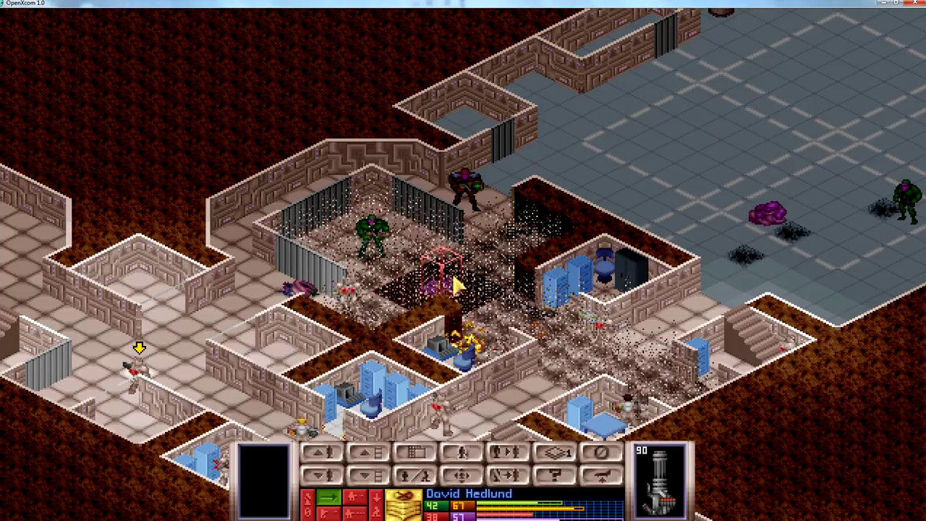
click(658, 477)
click(497, 438)
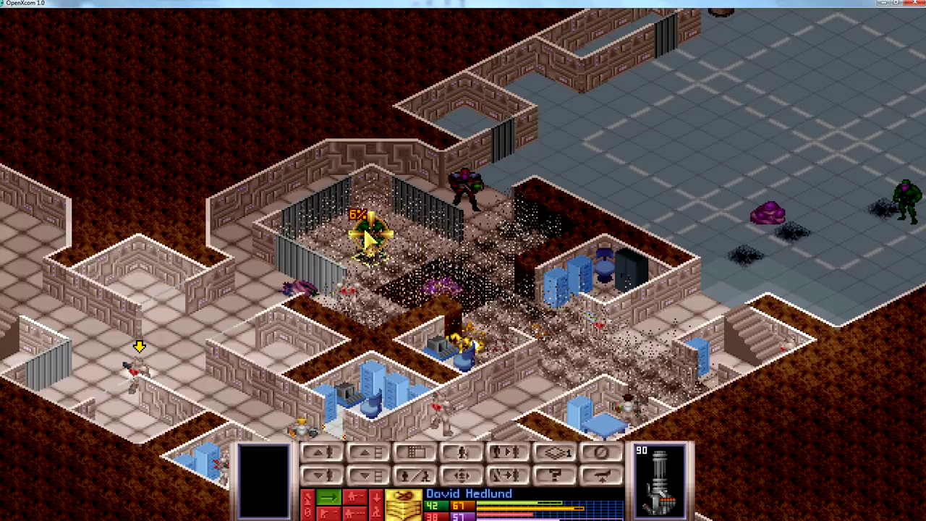
click(369, 233)
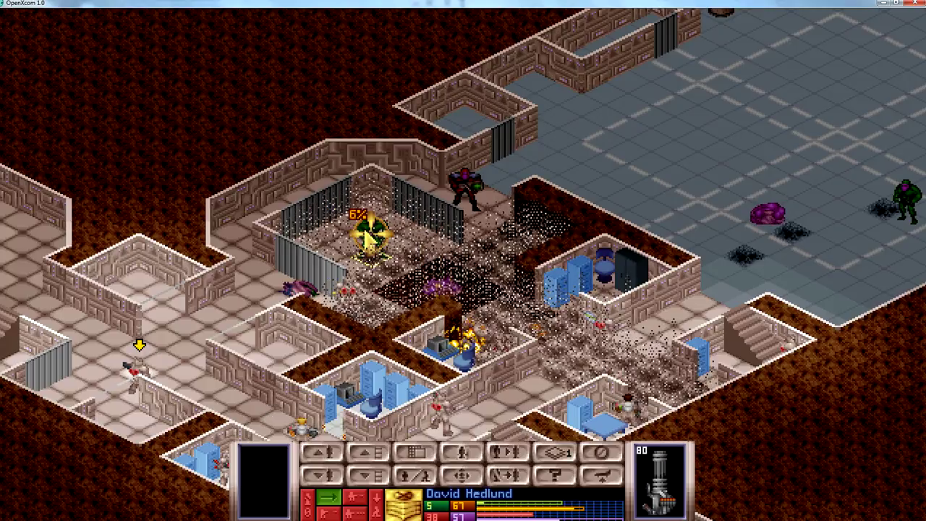
right_click(345, 298)
Send the soldier beside the damaged room toward the green Muton and dismiss the casualty notice.
click(346, 297)
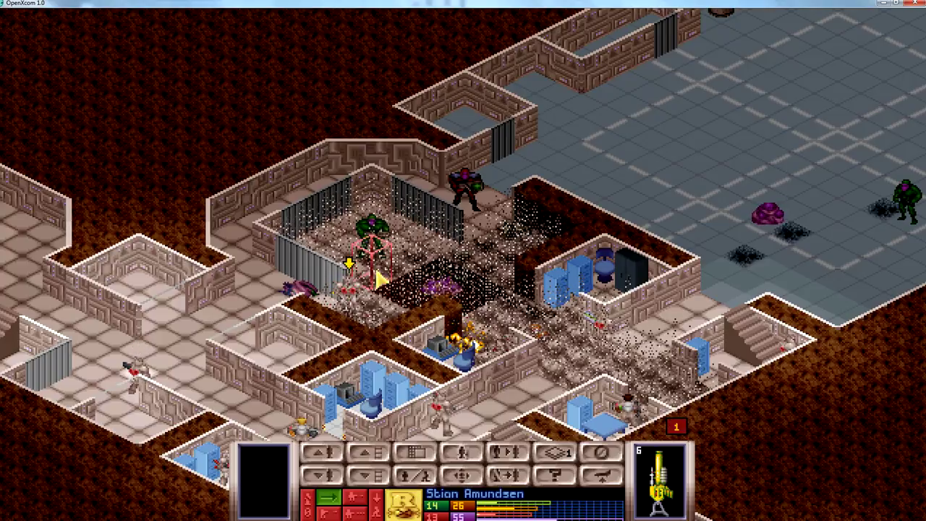
click(399, 246)
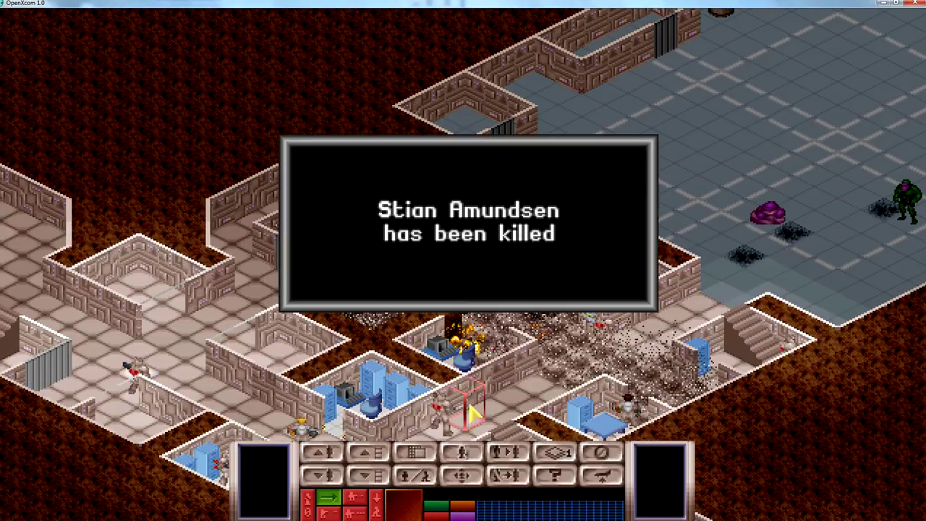
click(443, 329)
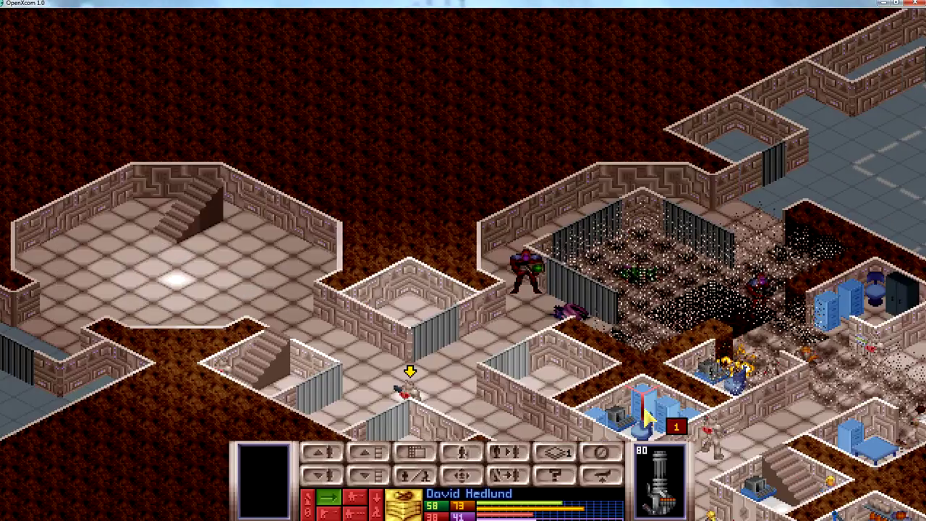
Fire an Auto Shot at the dark-armoured Muton in the corridor, then advance the shooter toward it and switch soldiers.
click(651, 492)
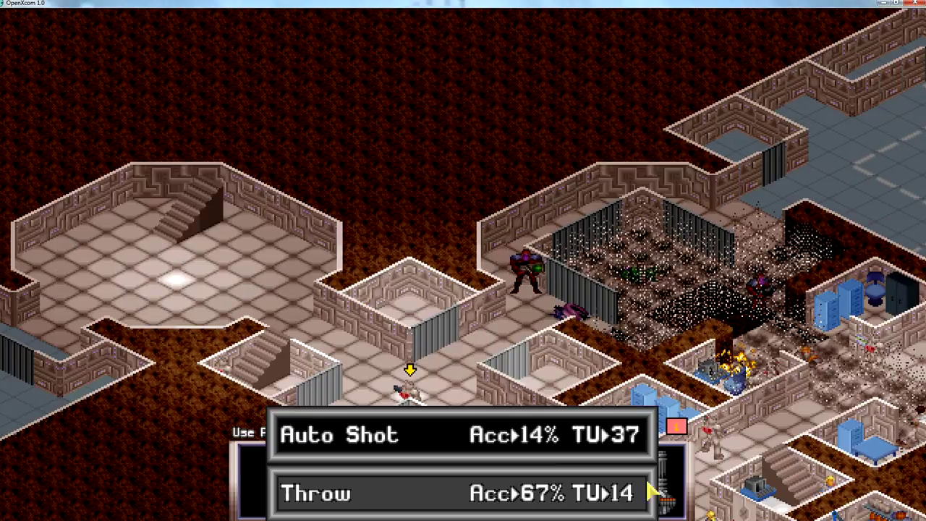
click(511, 432)
click(523, 275)
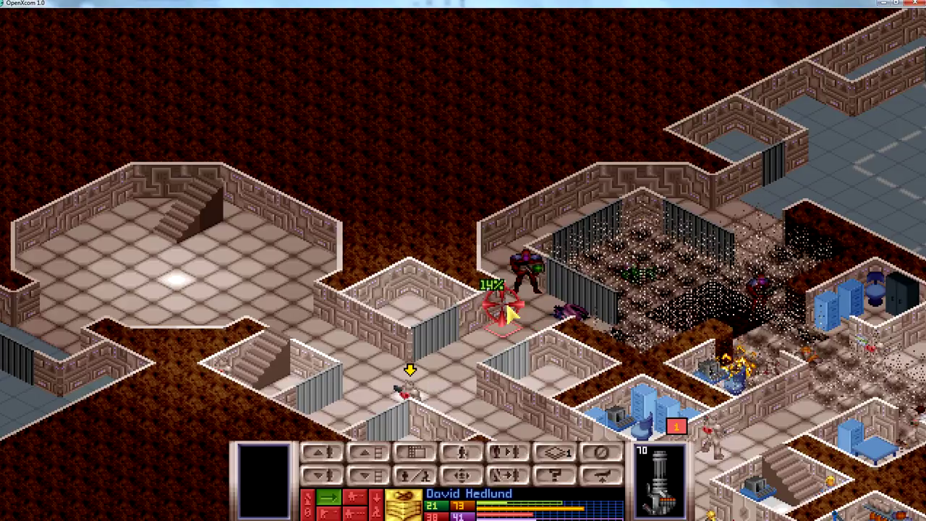
click(522, 271)
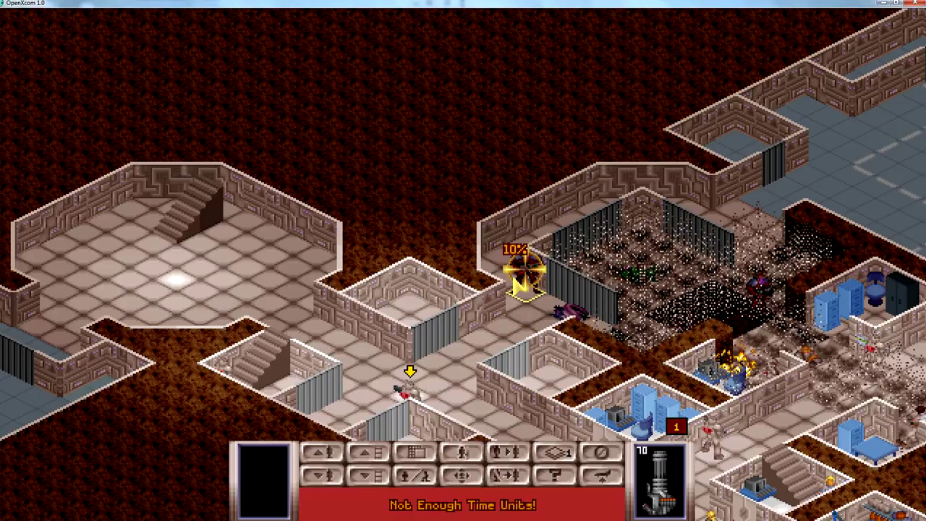
click(496, 355)
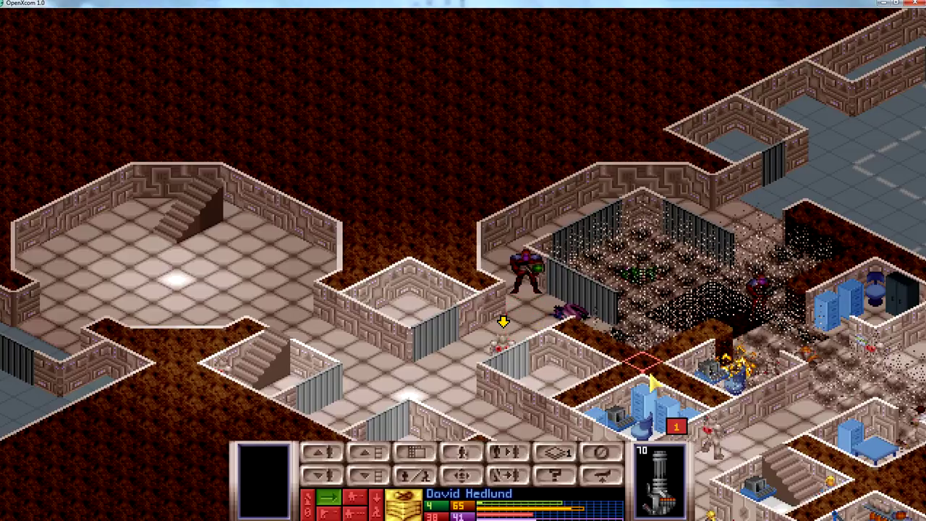
key(Tab)
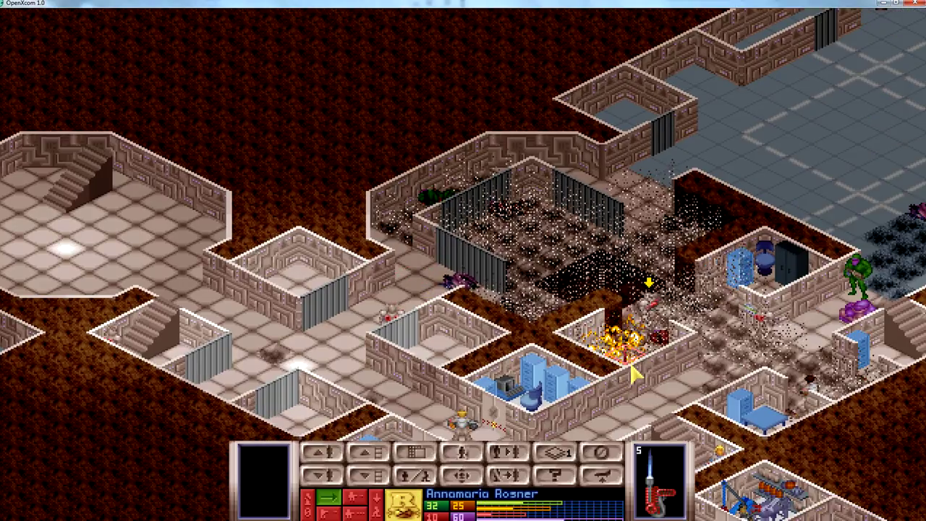
Check the soldier's inventory beside the burning room, then load the Muton Commander's body from the ground into the backpack and close the inventory.
click(471, 456)
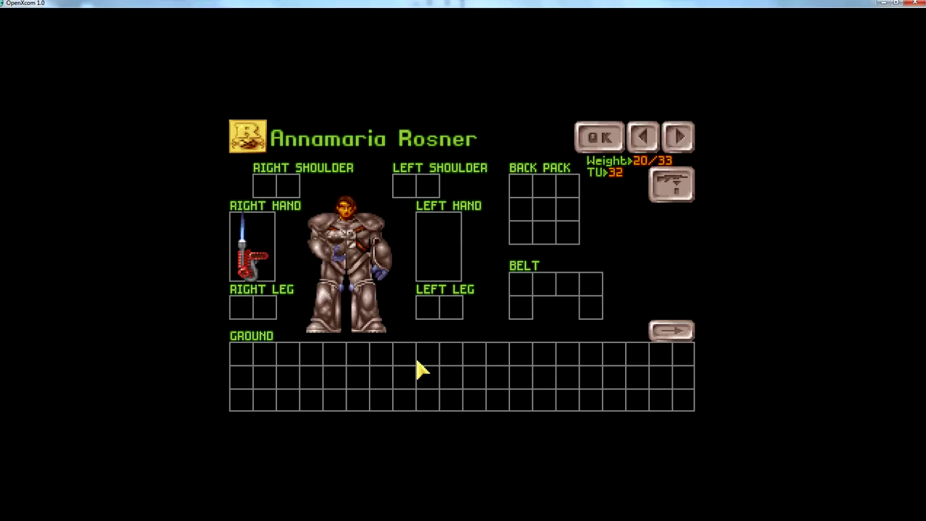
click(599, 139)
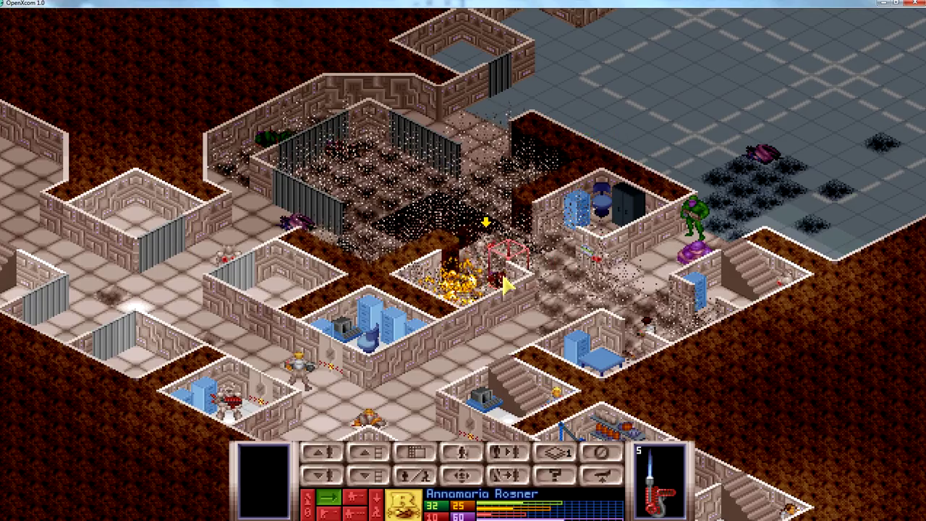
click(460, 454)
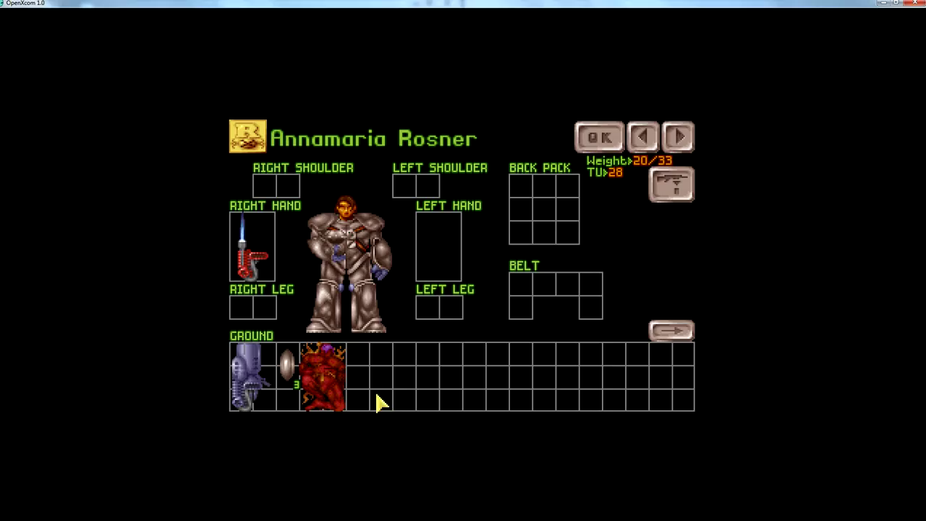
click(327, 386)
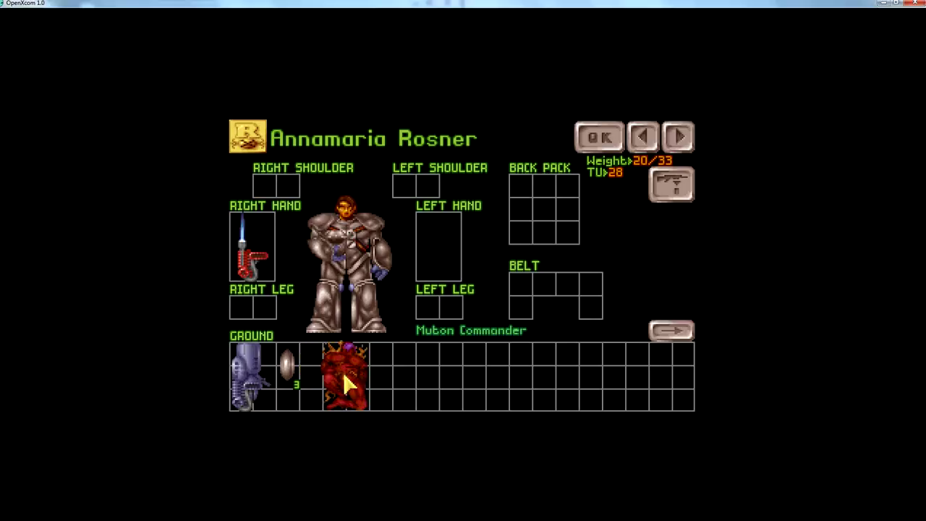
click(546, 217)
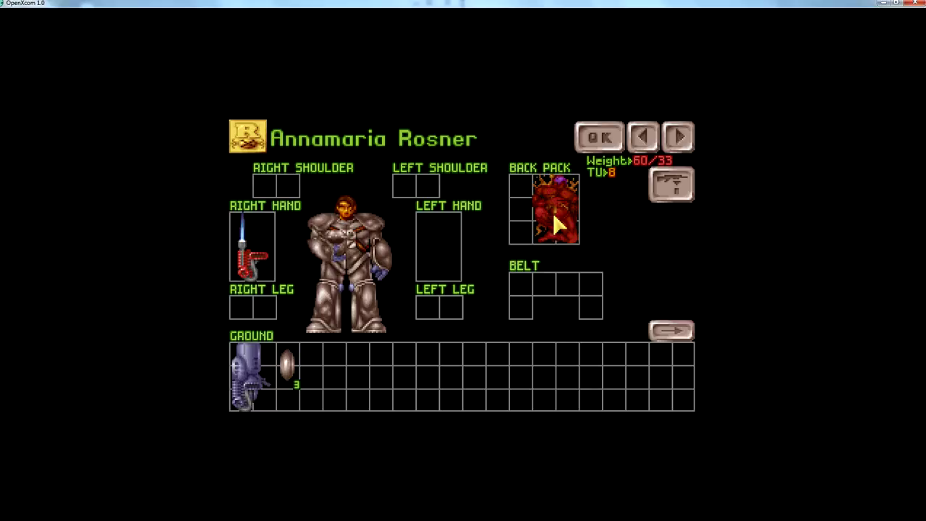
click(599, 139)
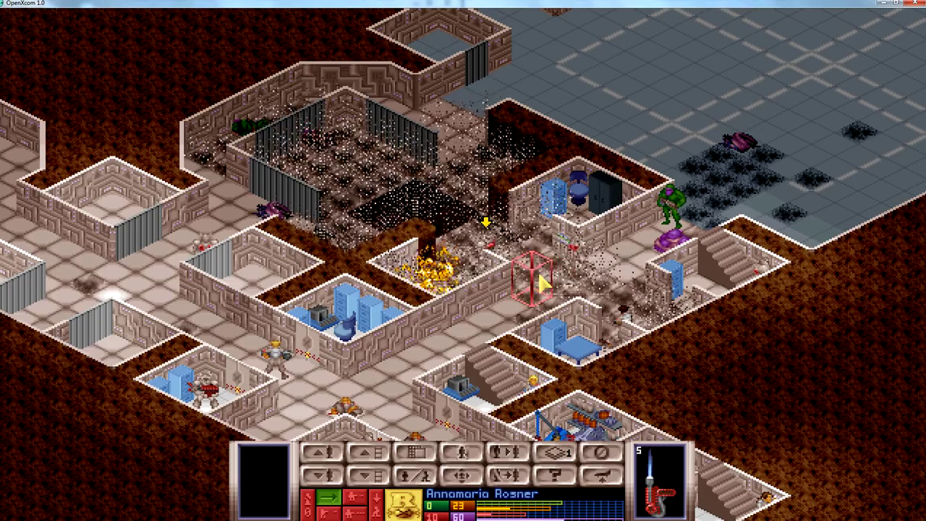
Preview the stairwell soldier's path to the burning room, then send the soldier in the blue-cabinet office toward the corridor.
click(529, 386)
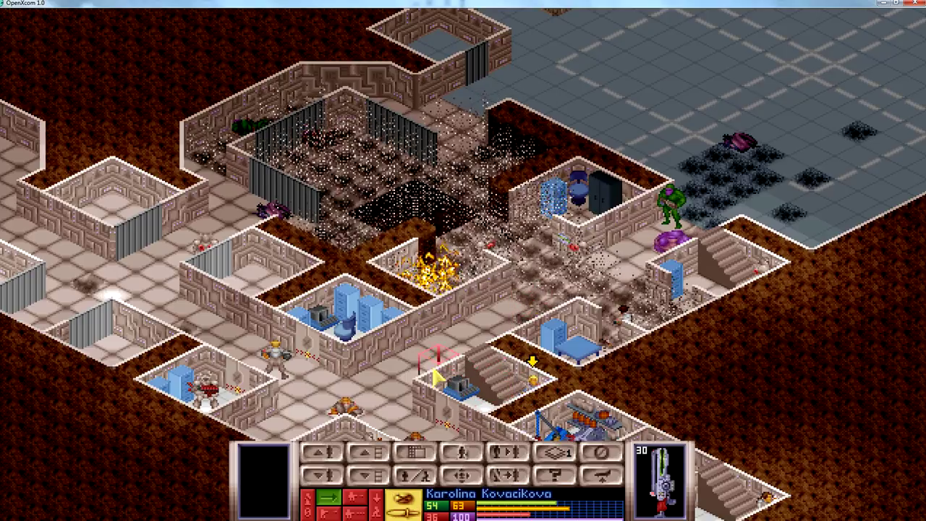
click(439, 261)
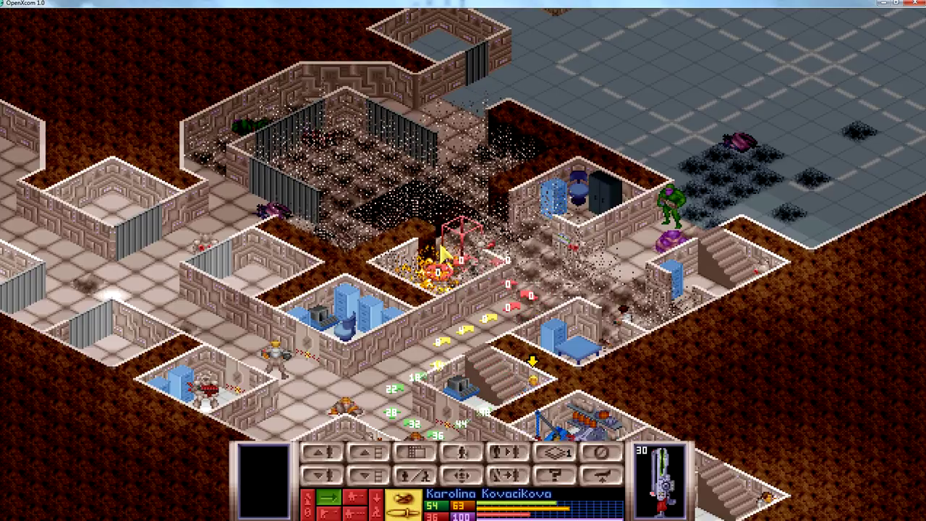
click(293, 361)
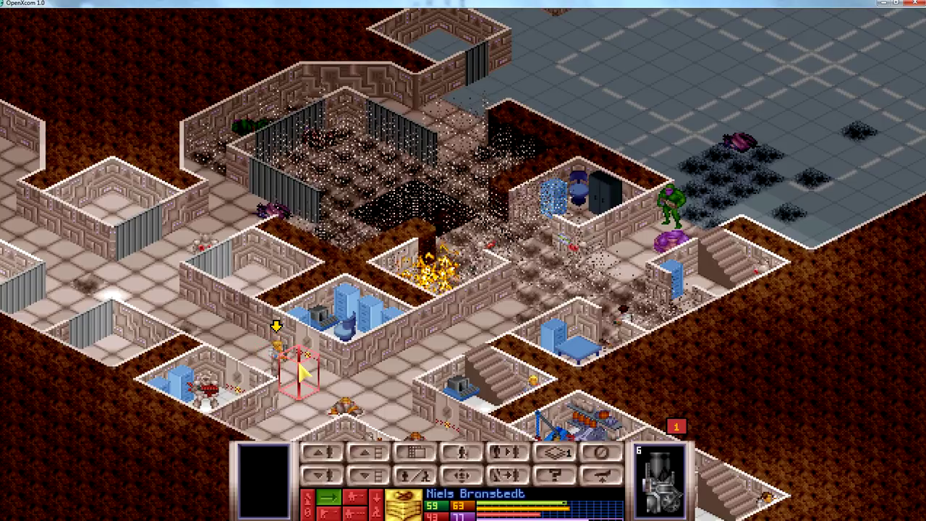
key(Tab)
click(333, 391)
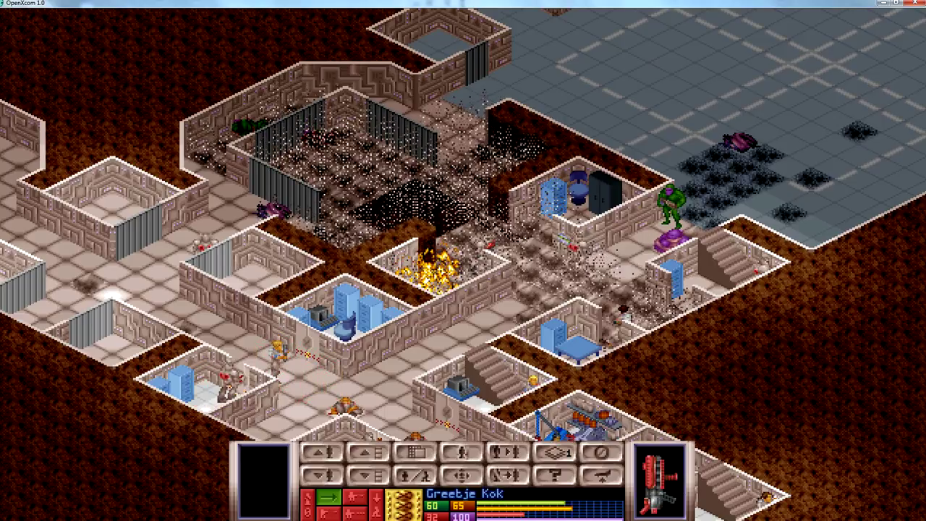
Try an Aimed Shot from the office doorway at the green Muton beside the hangar.
click(658, 478)
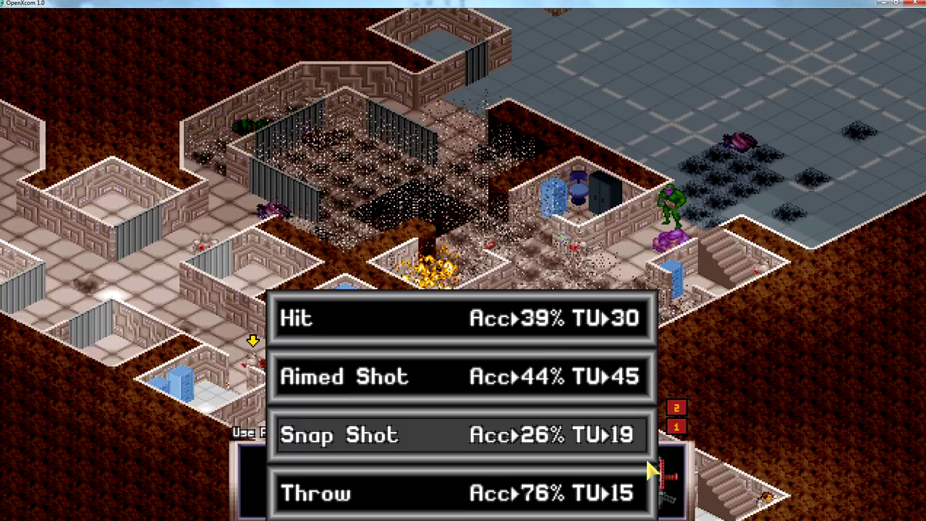
click(490, 377)
click(675, 250)
Move the same soldier into the open corridor and fire a Snap Shot at the green Muton beside the hangar.
click(293, 390)
click(660, 498)
click(552, 444)
click(671, 240)
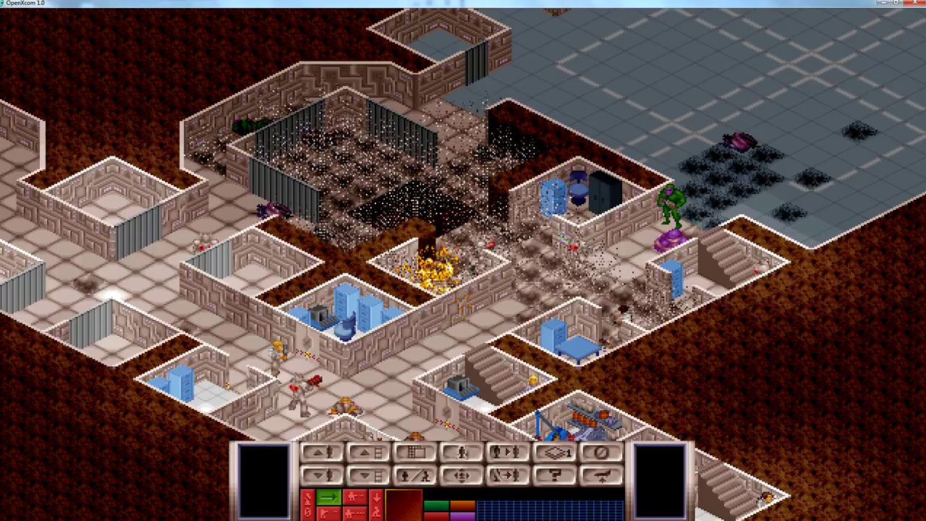
click(669, 240)
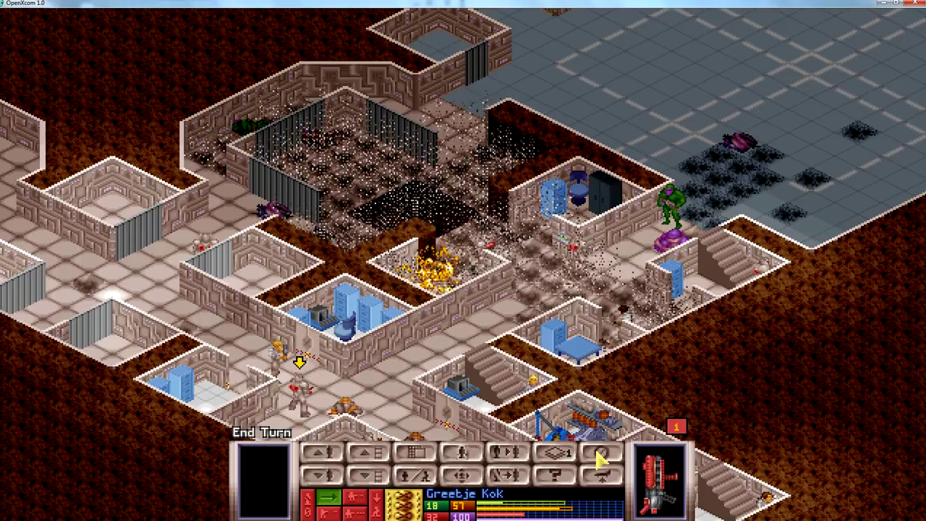